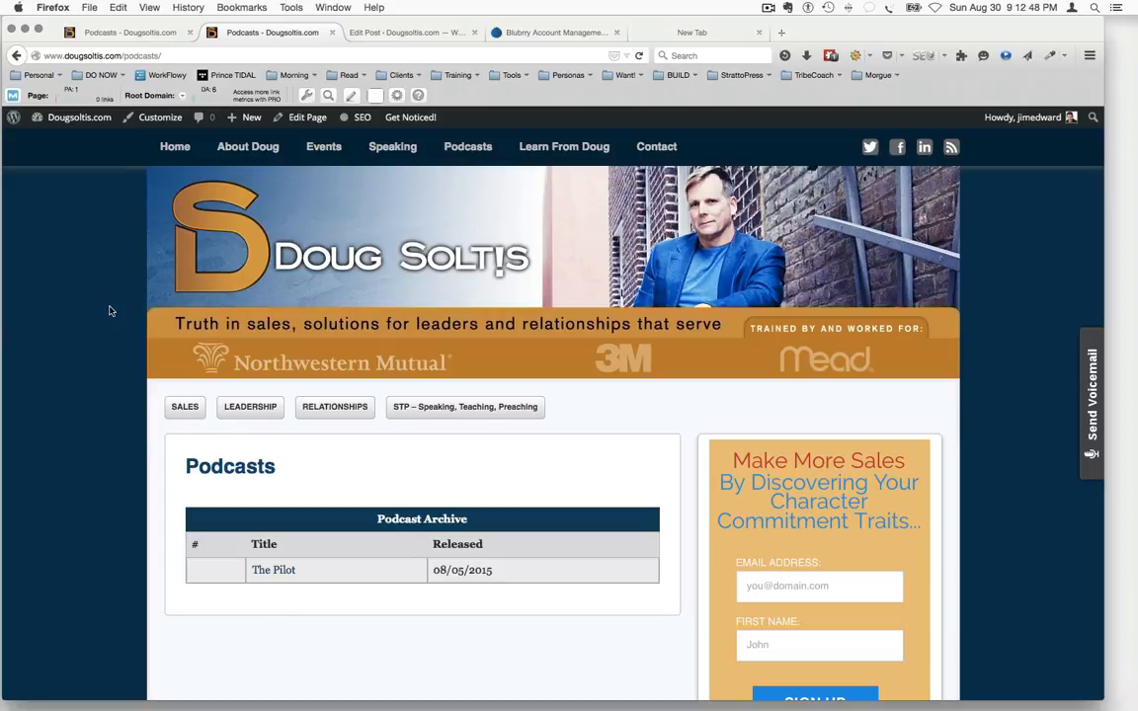
Examine the sign-up form on the Podcasts page, its embed script in the WordPress sidebar Text widget, and the GetResponse dashboard
scroll(111, 311, "down", 2)
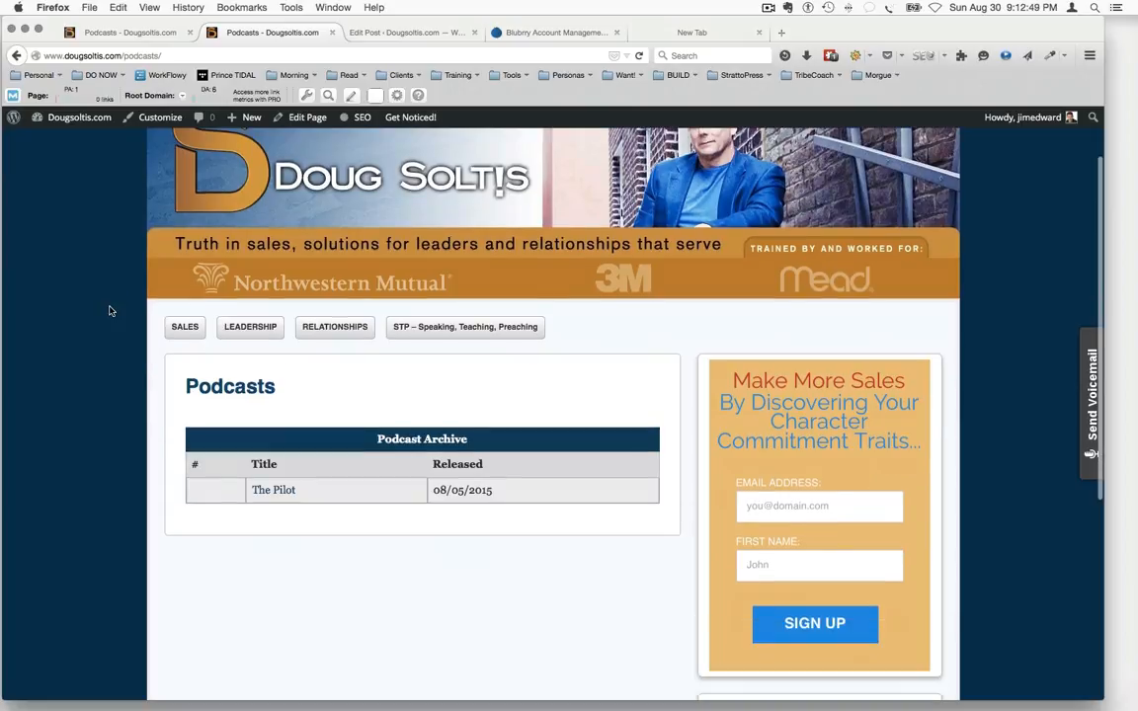
left_click(852, 517)
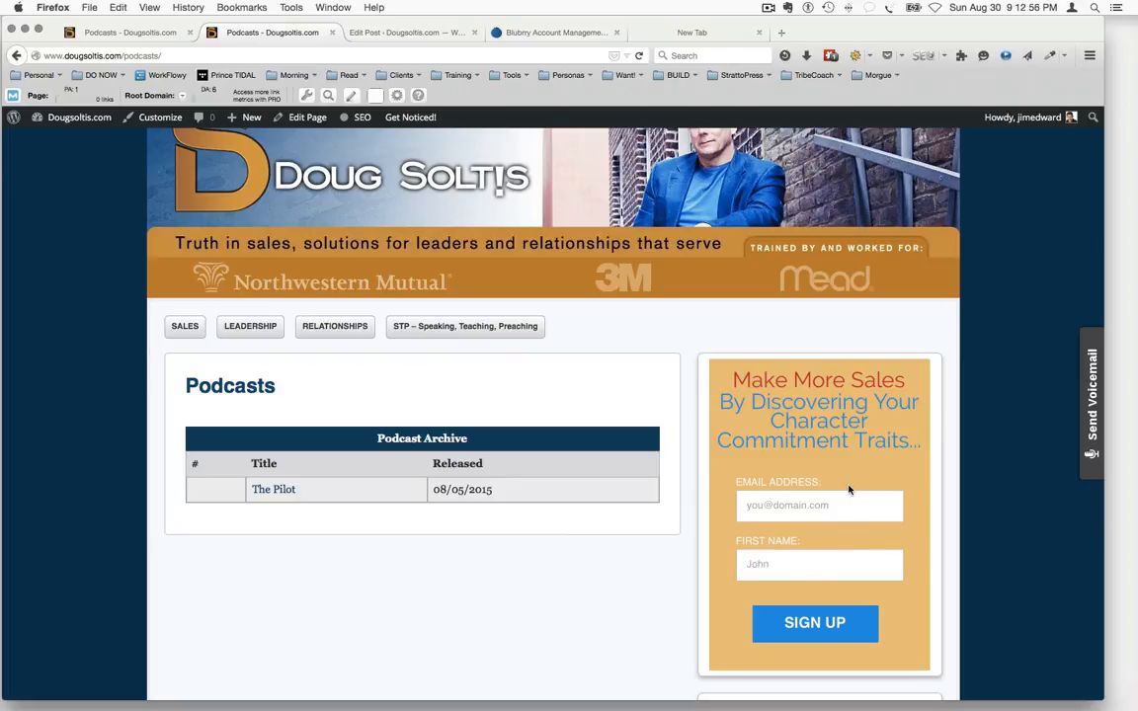
key("Tab")
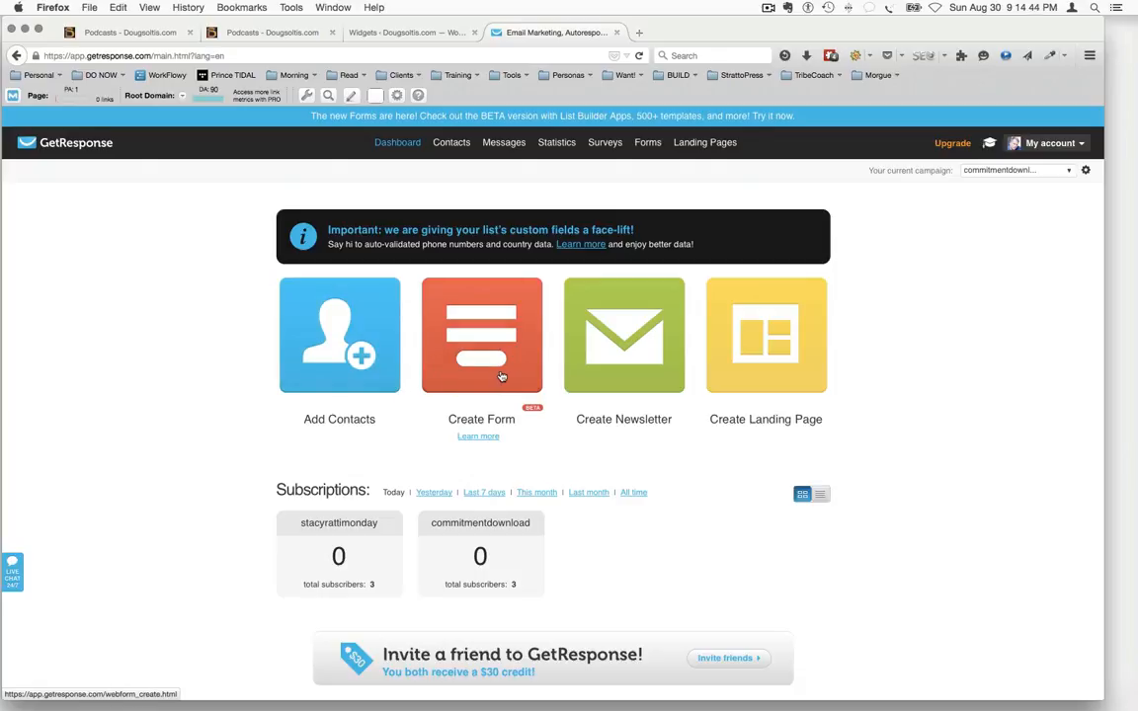
left_click(271, 33)
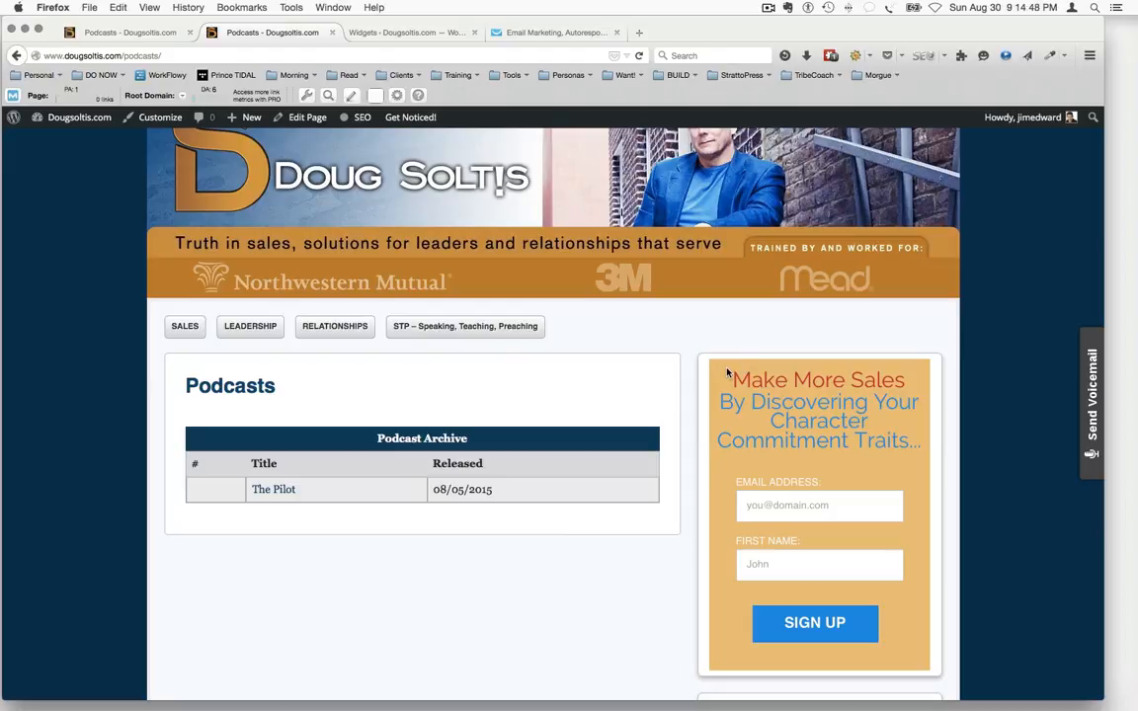
scroll(830, 620, "down", 1)
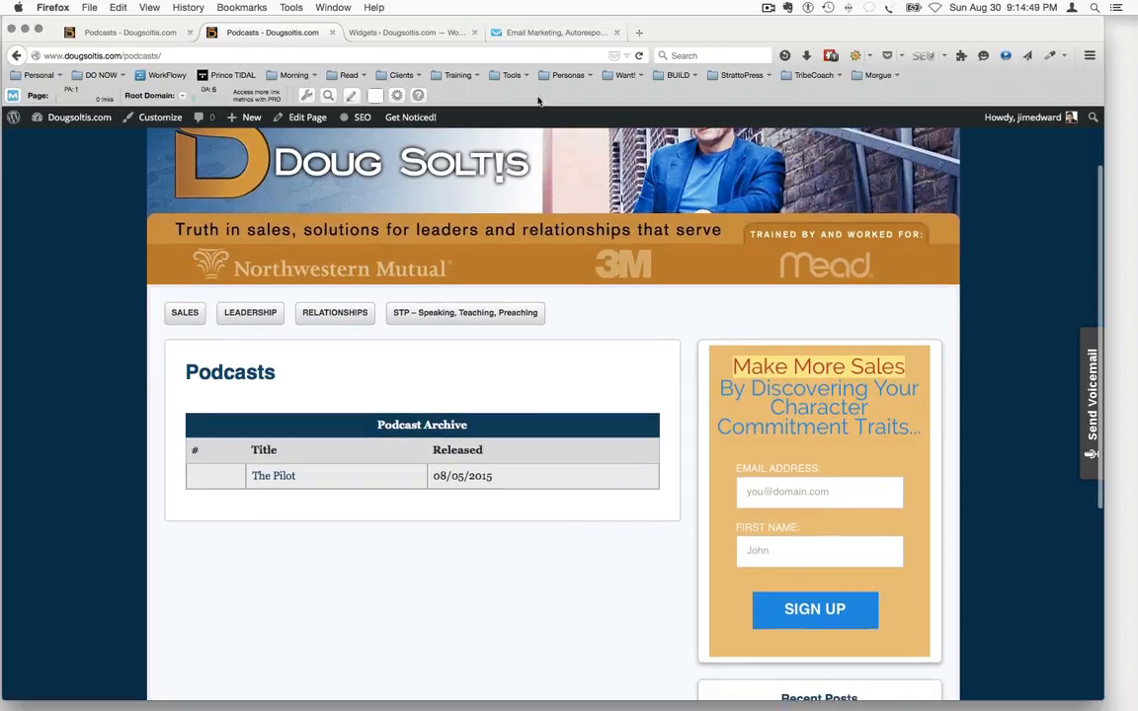
left_click(546, 33)
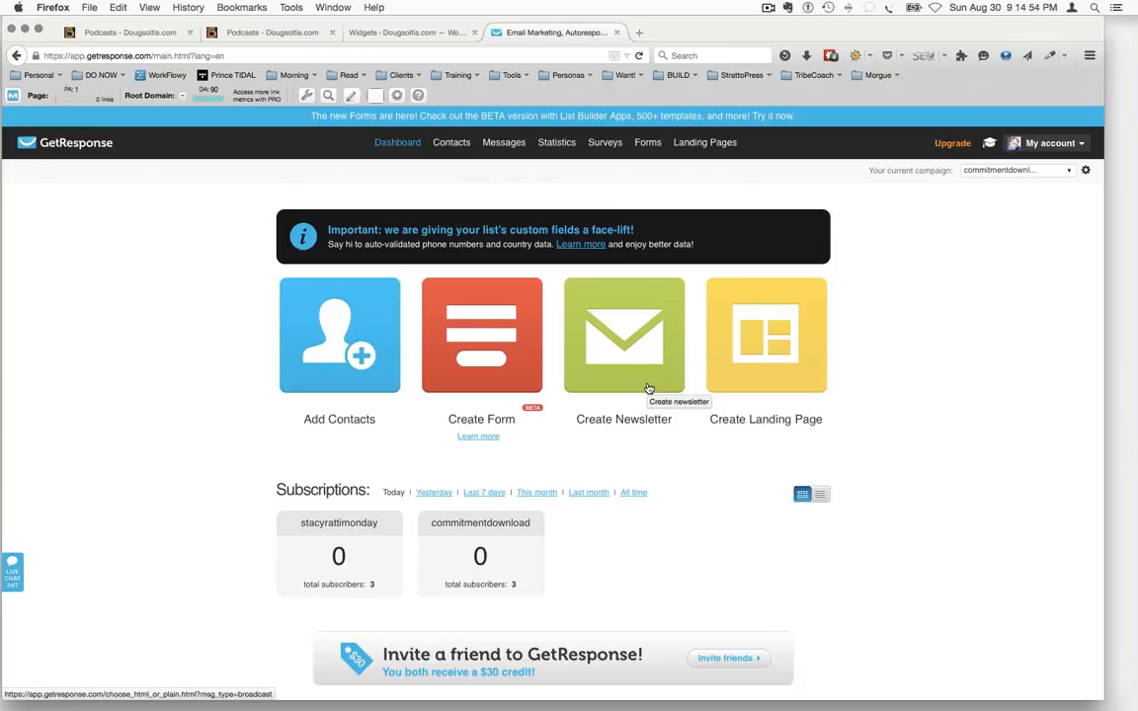
left_click(281, 32)
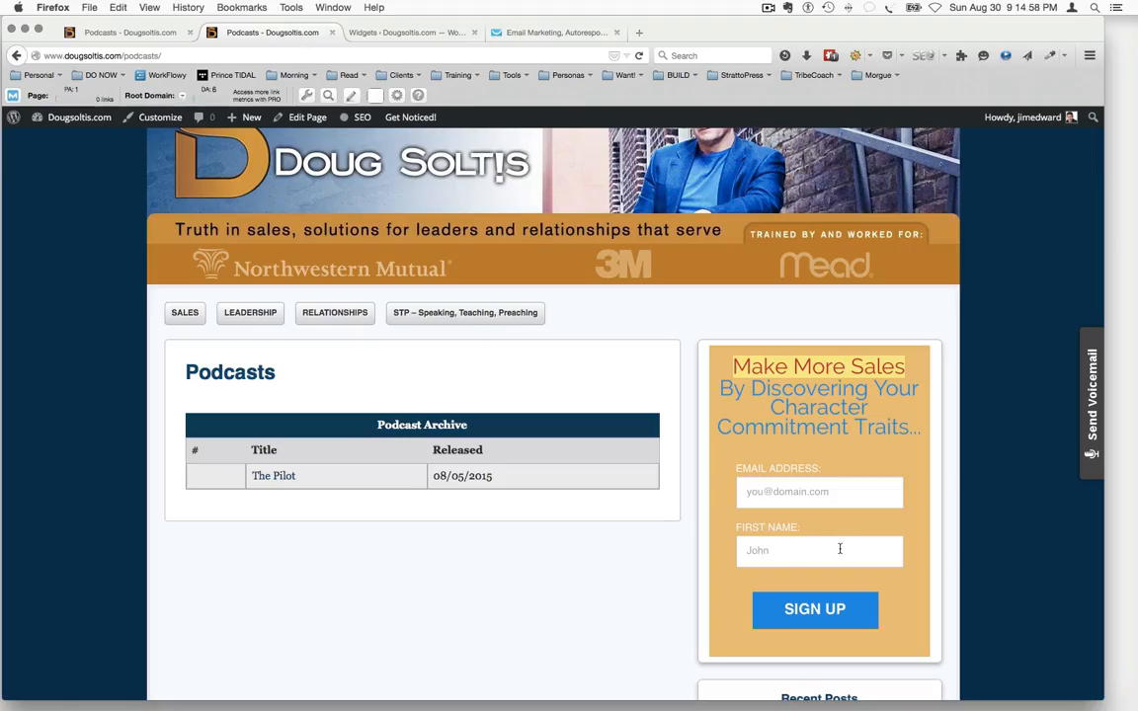
left_click(381, 33)
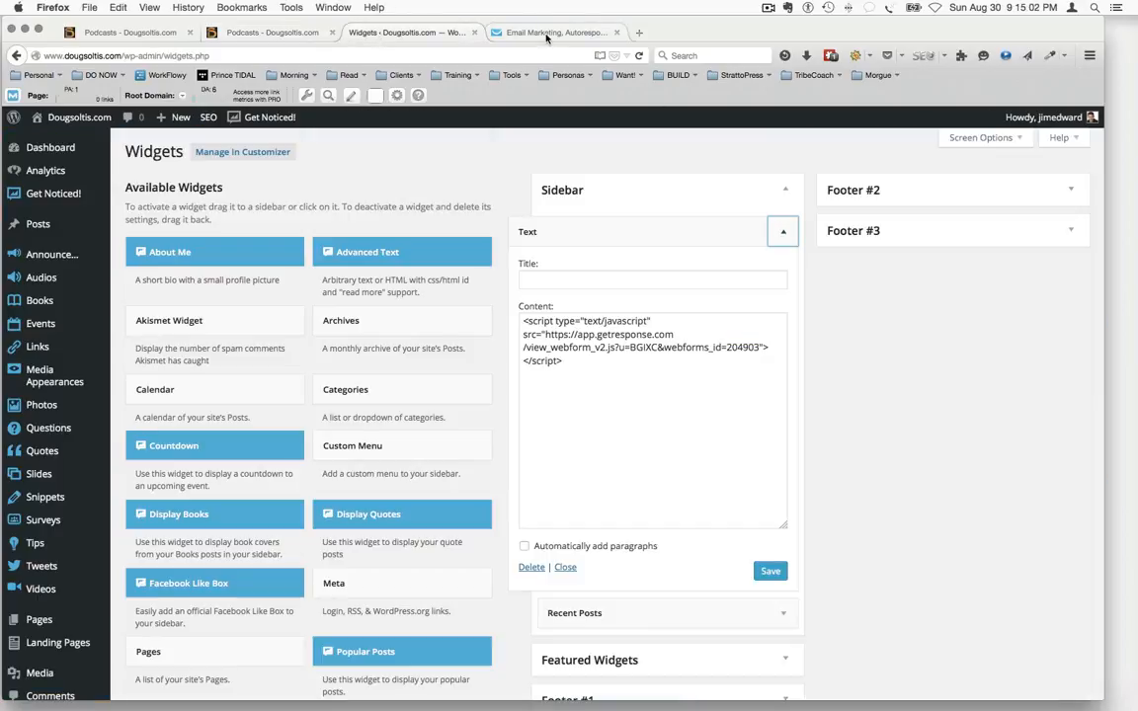
left_click(496, 35)
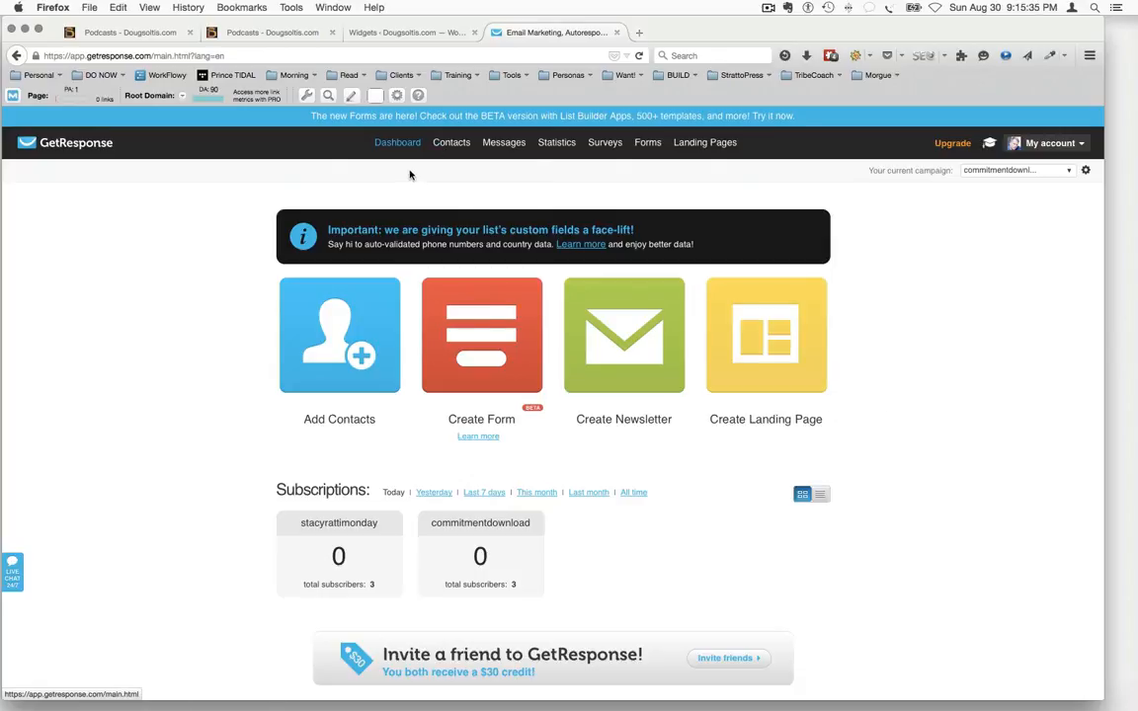
mouse_move(432, 143)
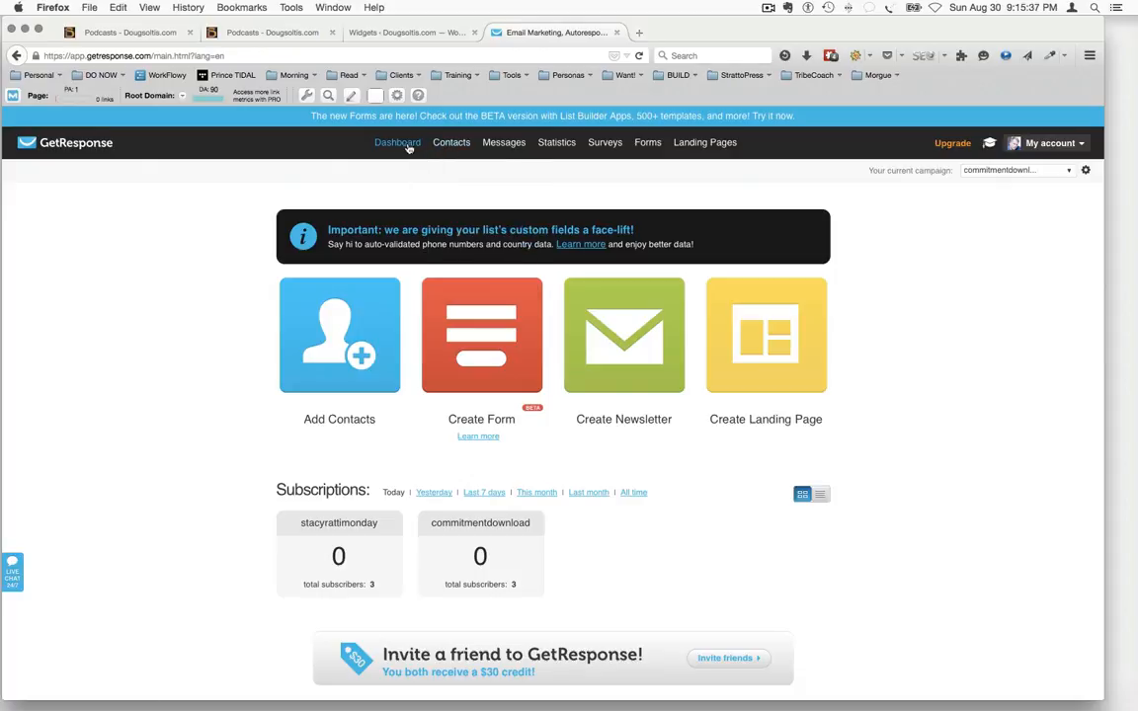
mouse_move(502, 146)
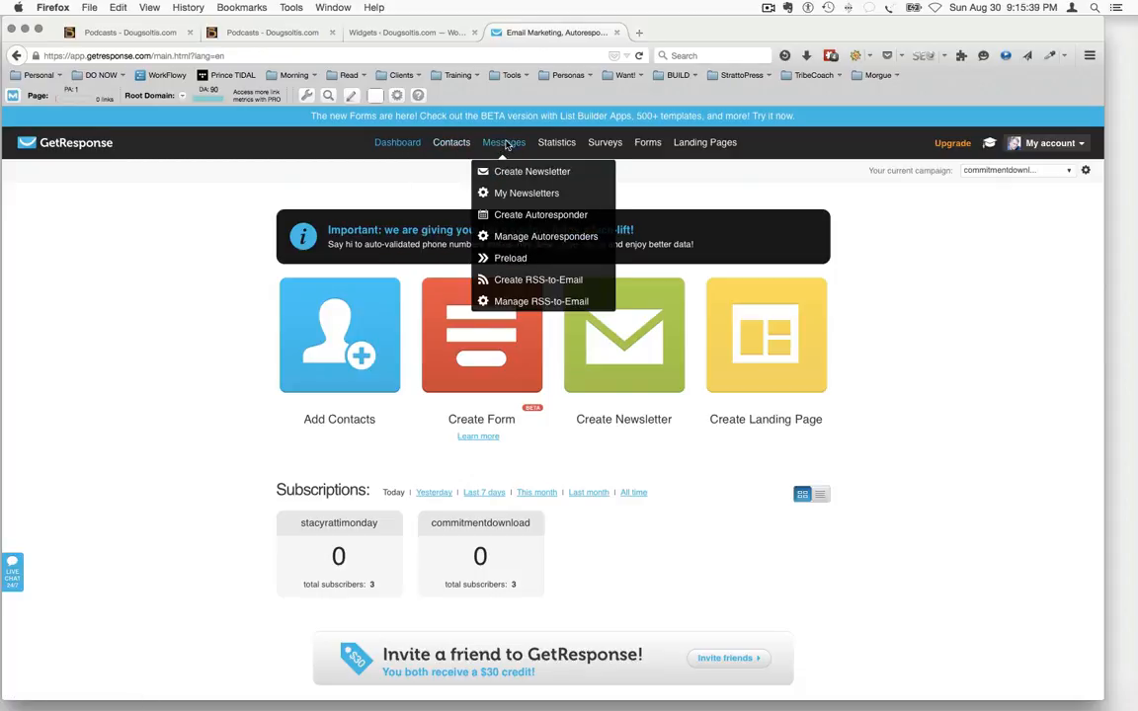
mouse_move(563, 146)
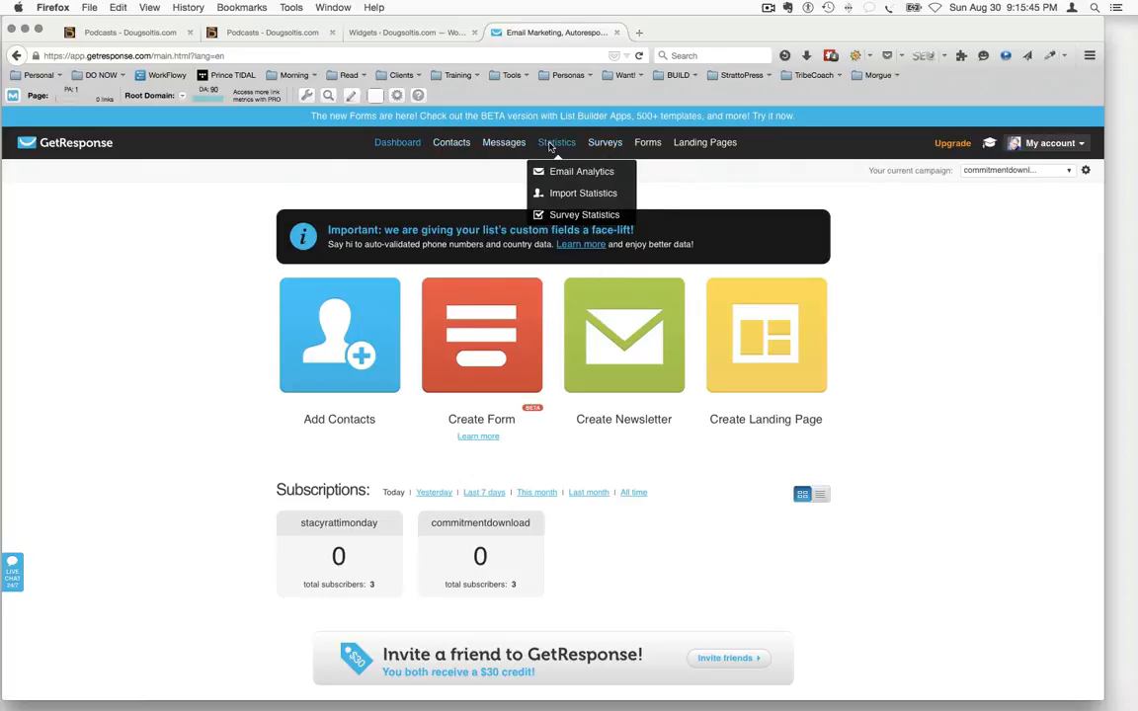
mouse_move(705, 149)
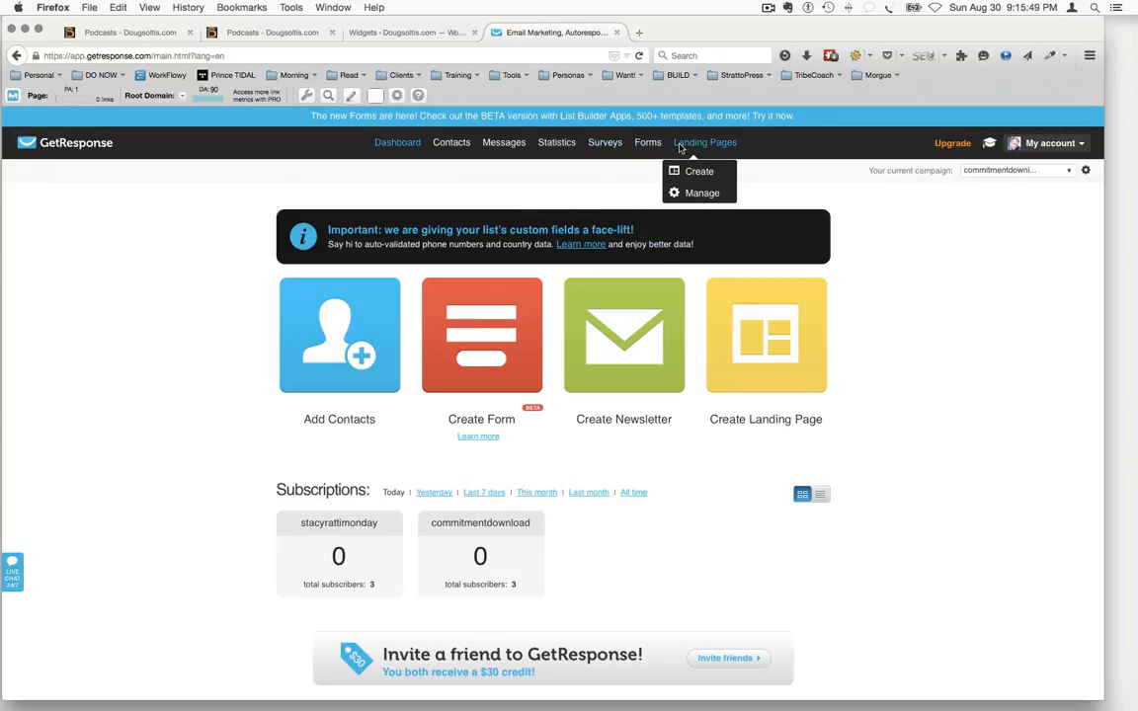
mouse_move(650, 148)
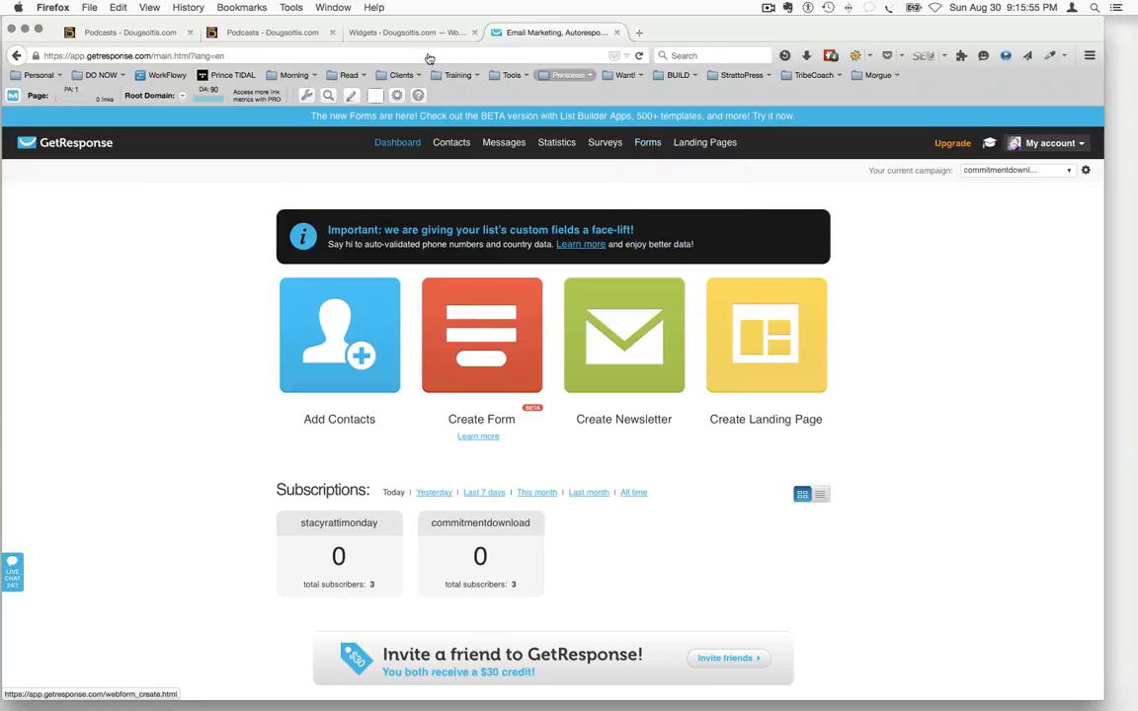
Open the dscharacter web form from GetResponse's form management list in the form editor
left_click(225, 33)
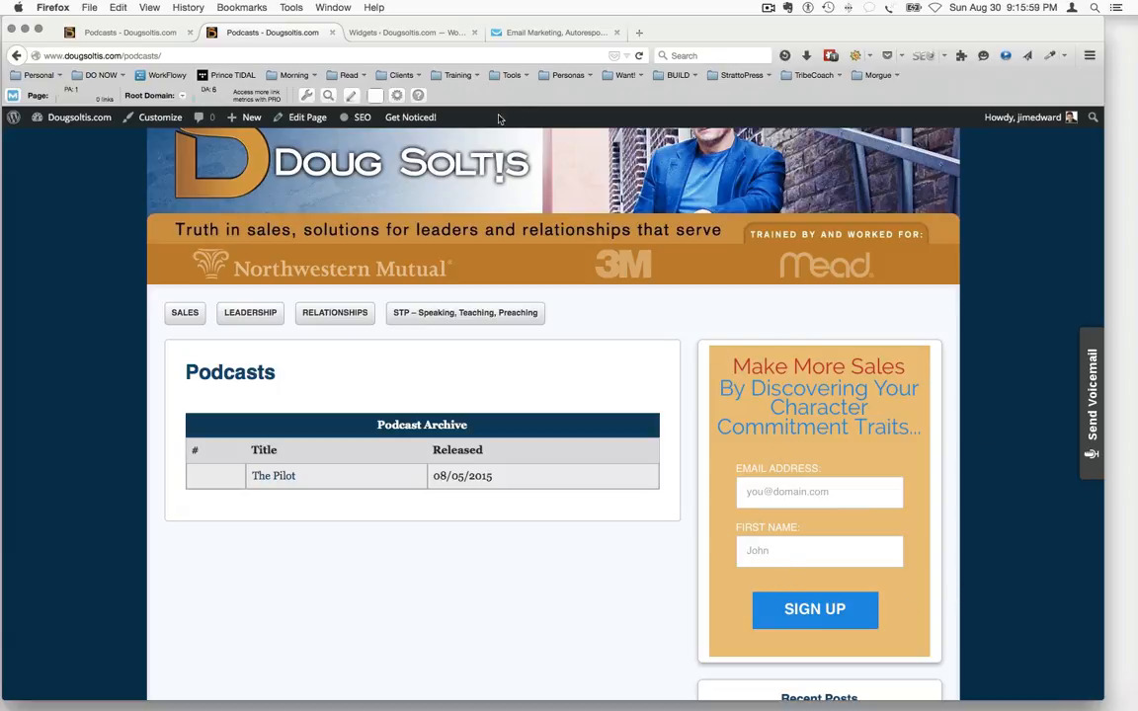
left_click(536, 34)
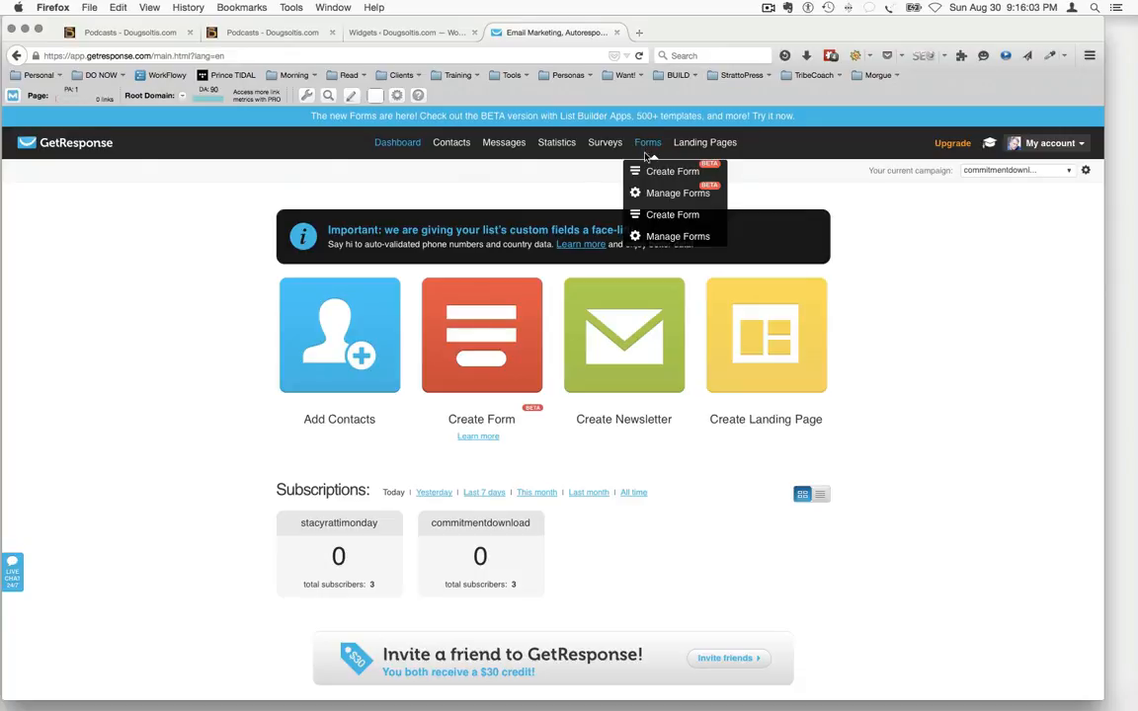
left_click(651, 192)
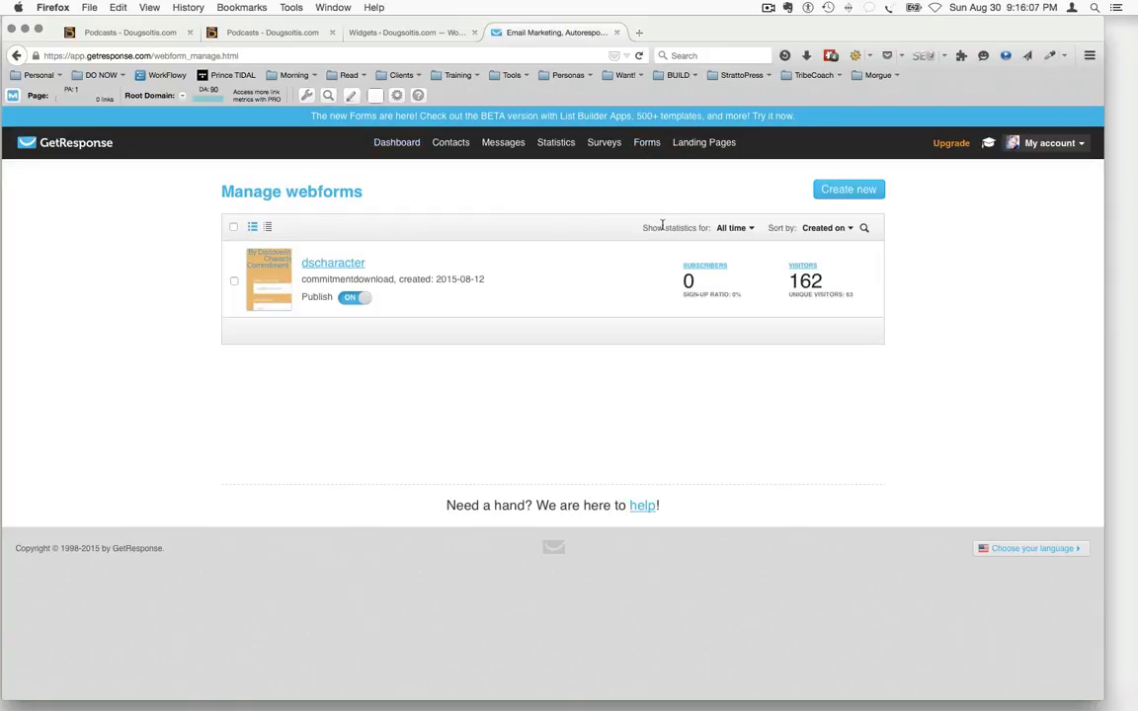
mouse_move(353, 297)
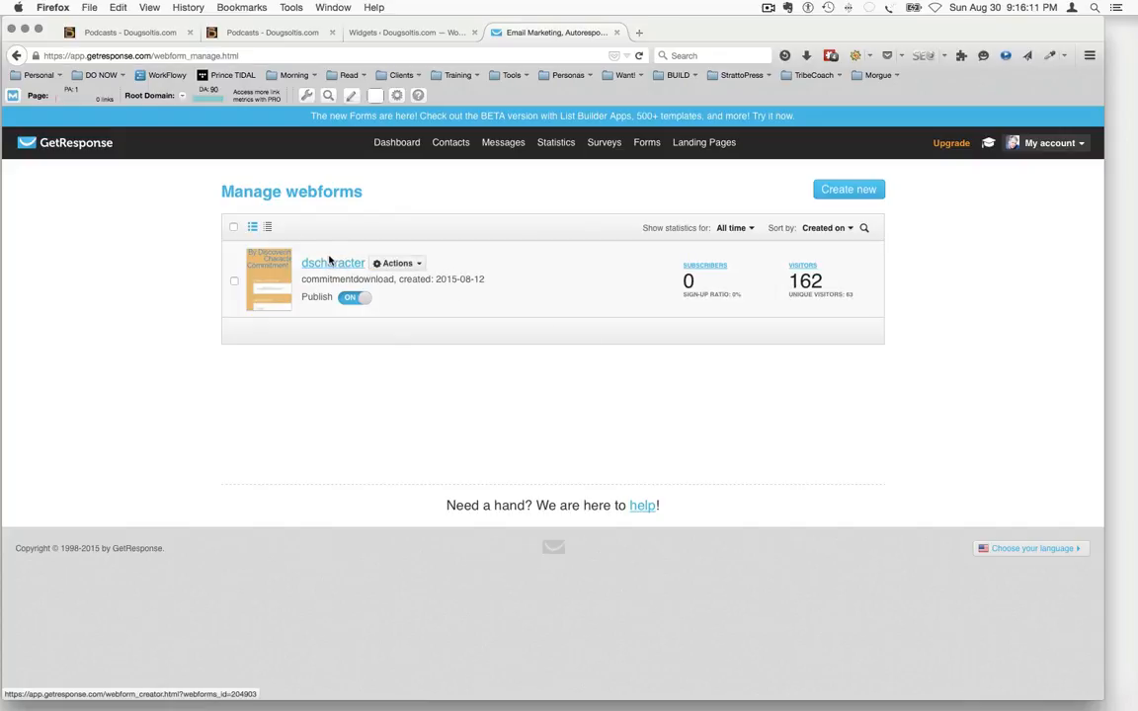
left_click(330, 261)
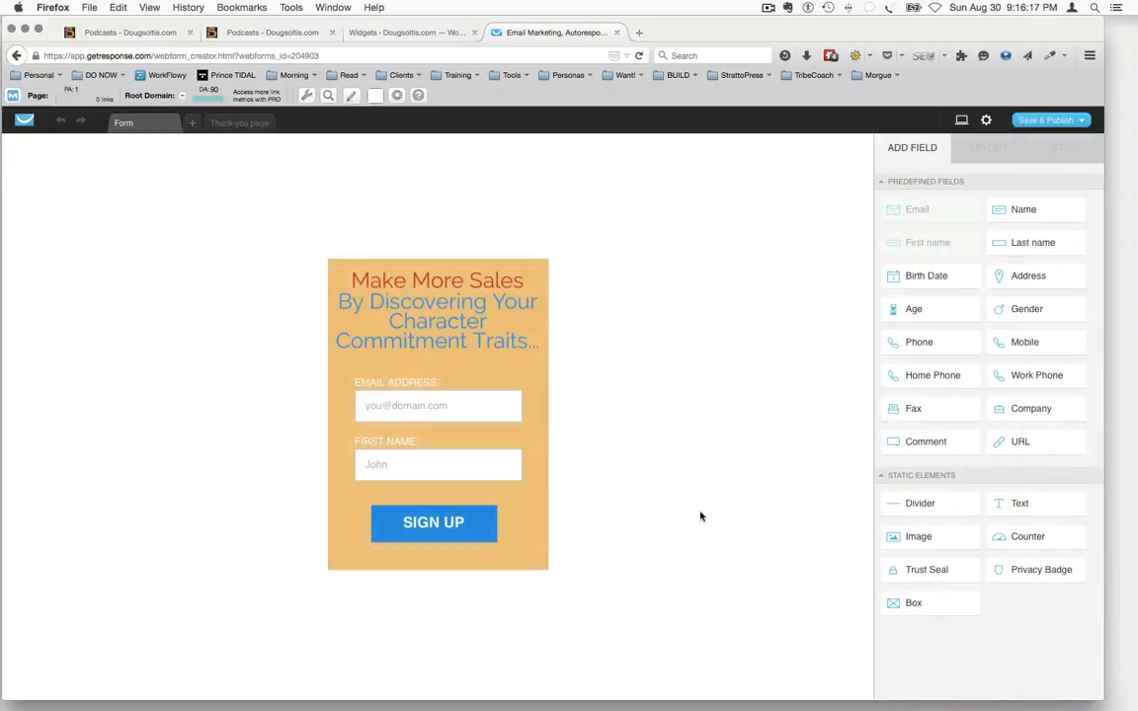
Inspect the form's headings, email and first name fields, field styling and SIGN UP button, and compare it with the live Podcasts page form
left_click(388, 281)
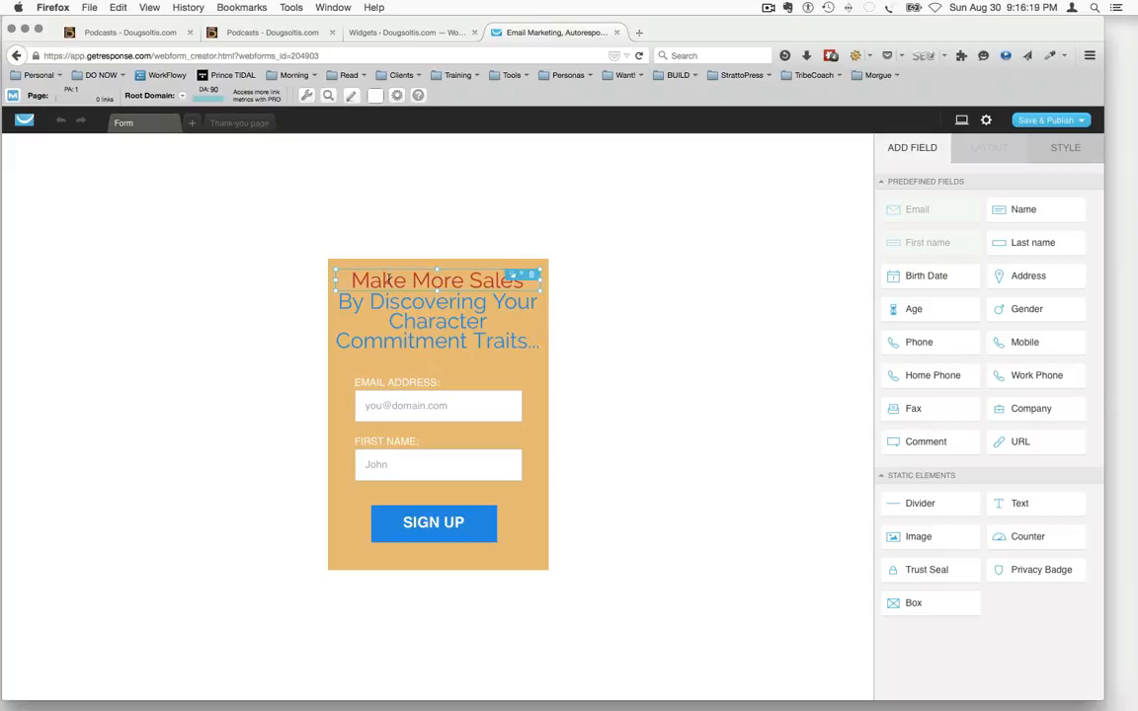
left_click(472, 320)
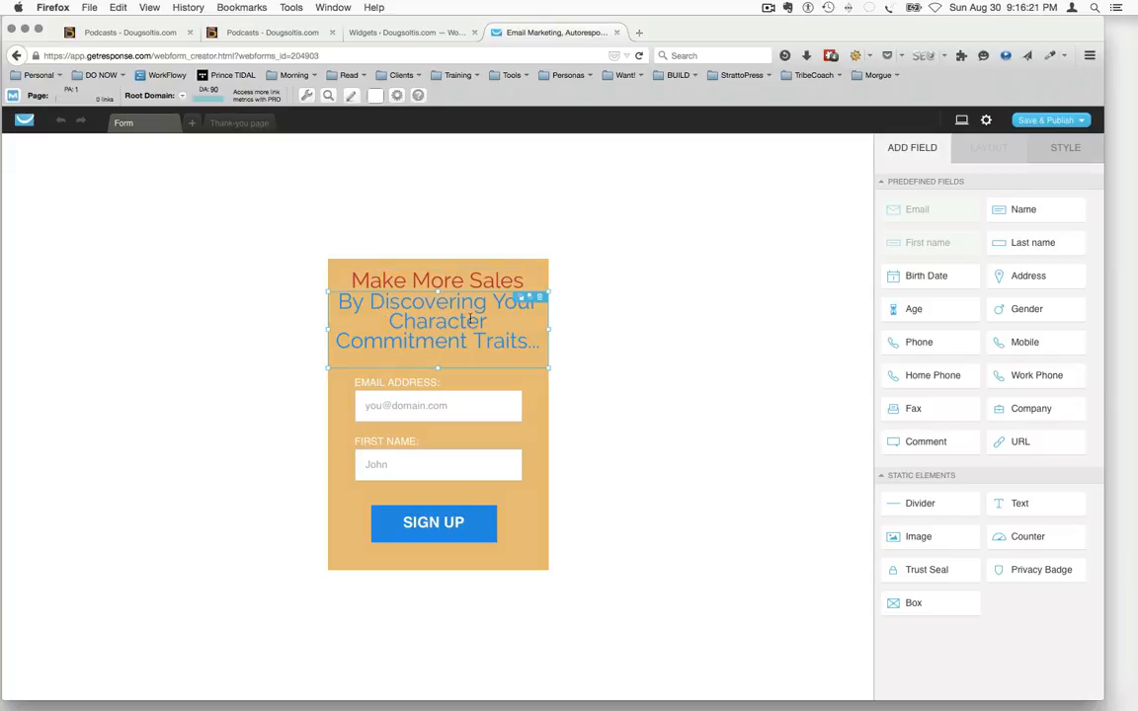
left_click(442, 405)
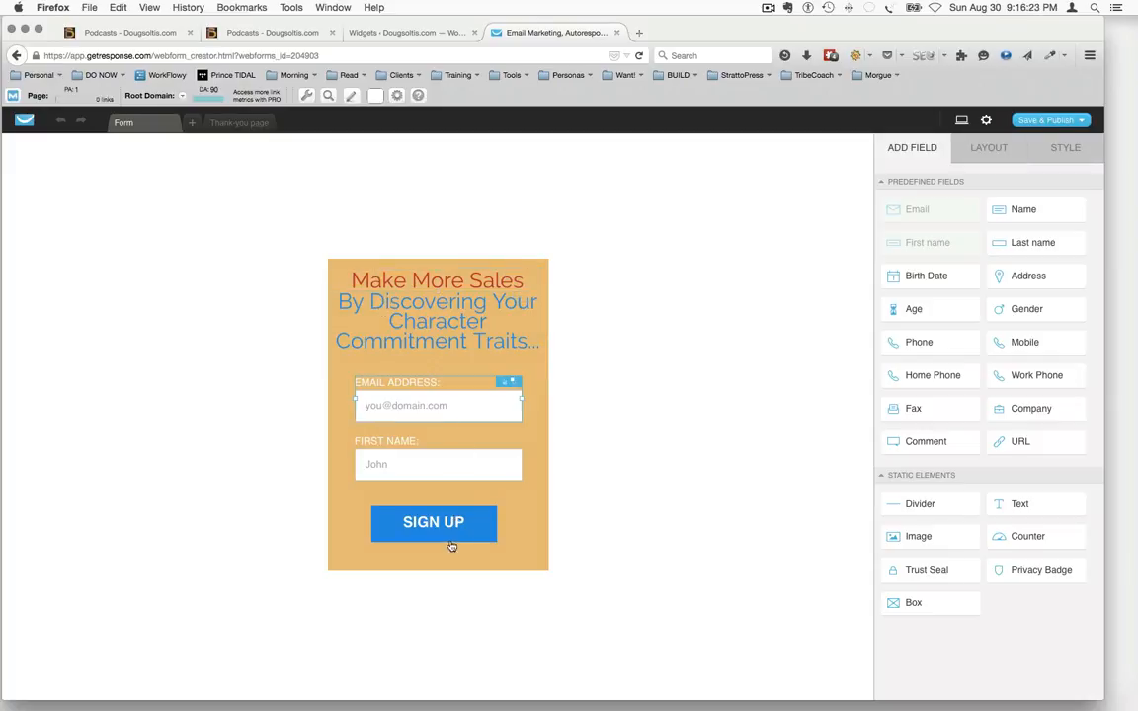
left_click(484, 540)
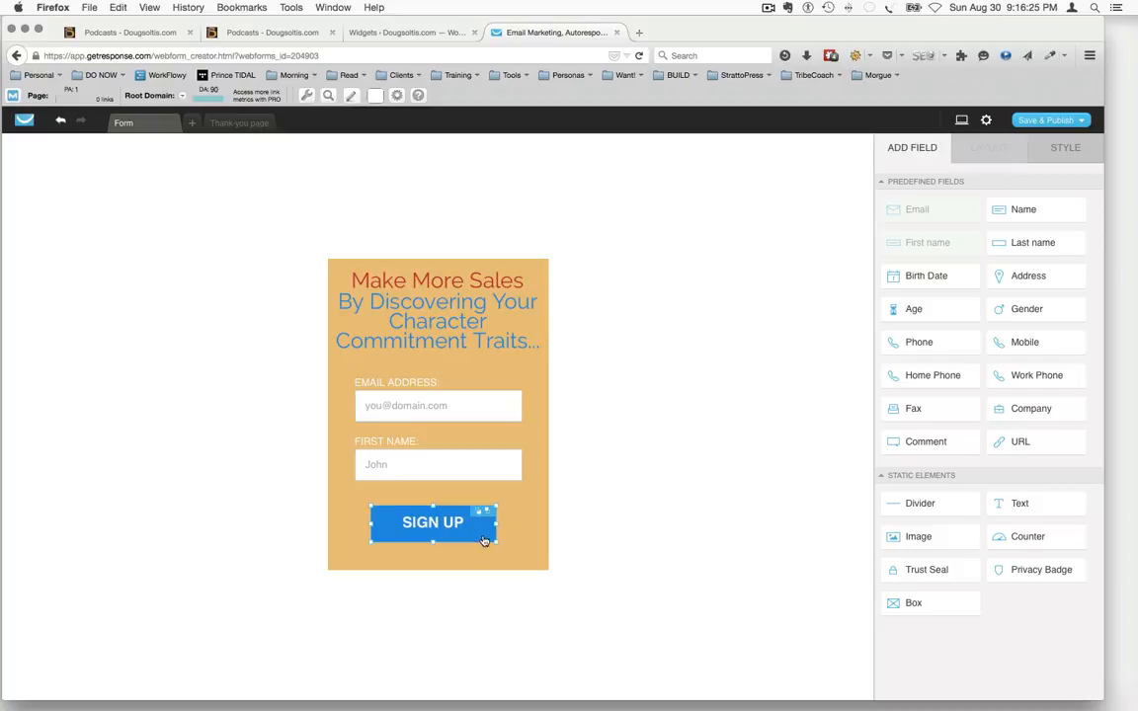
left_click(596, 510)
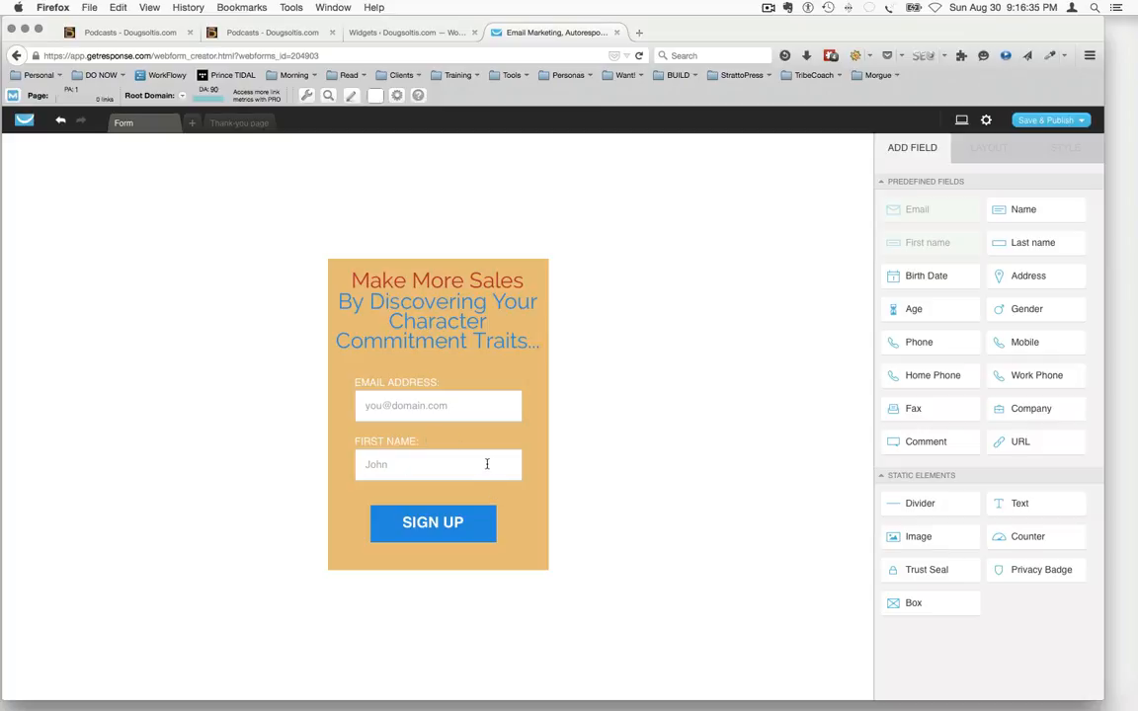
left_click(411, 459)
left_click(447, 460)
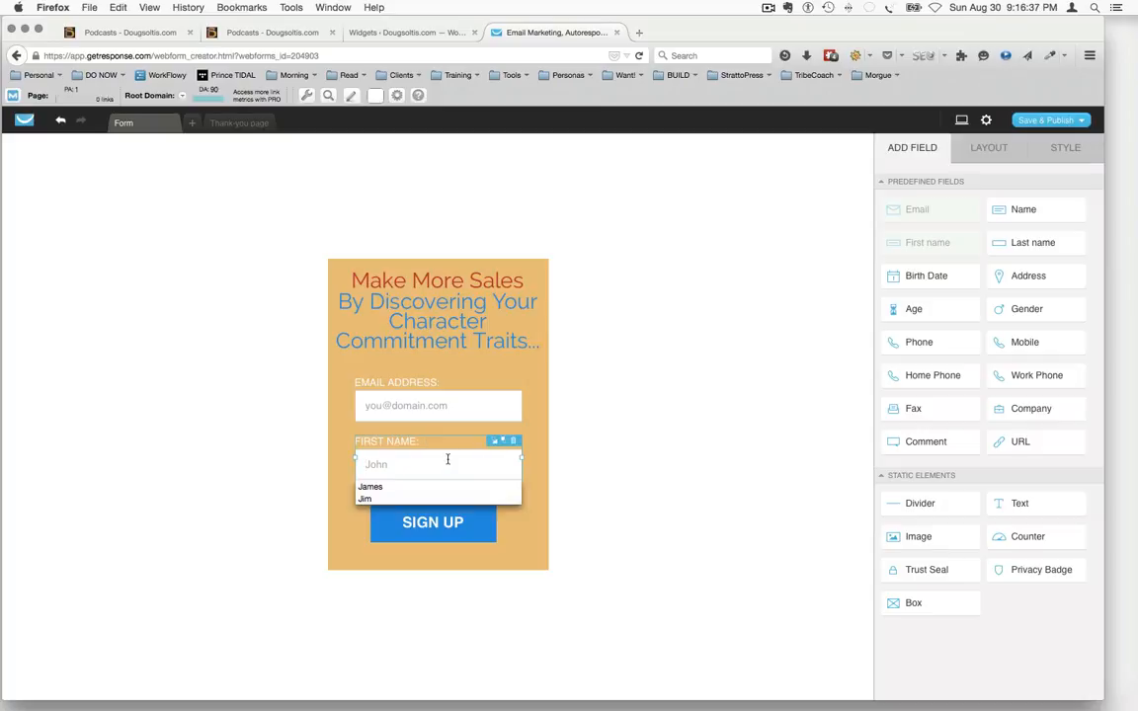
left_click(232, 442)
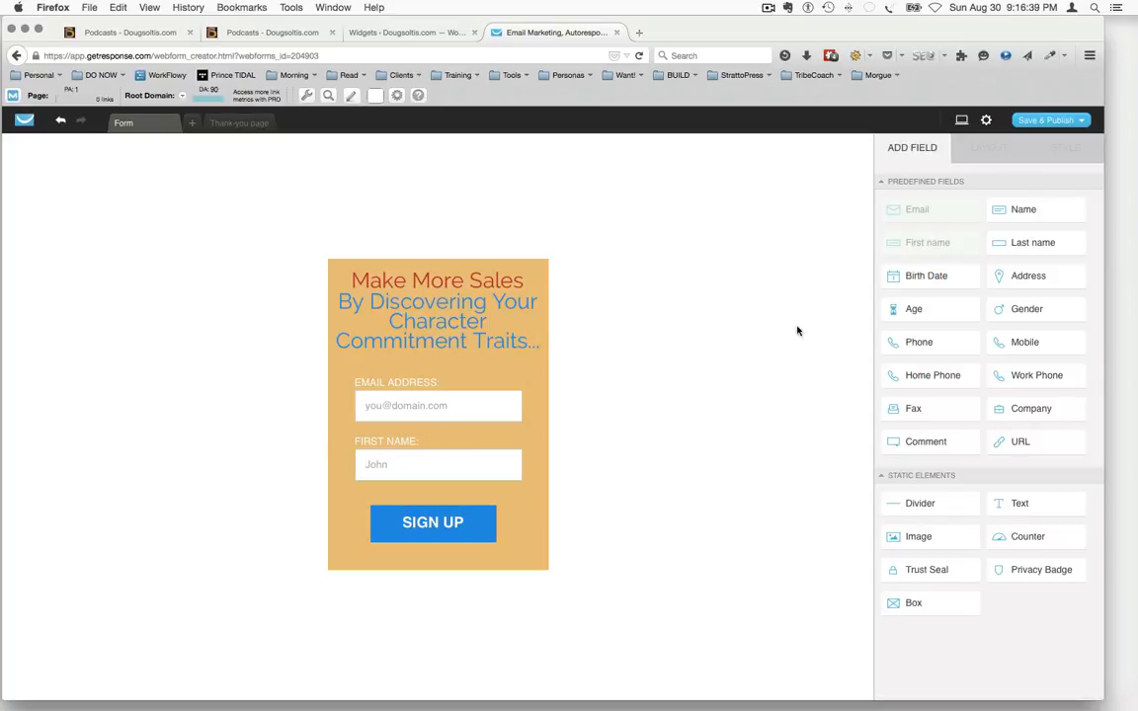
left_click(453, 463)
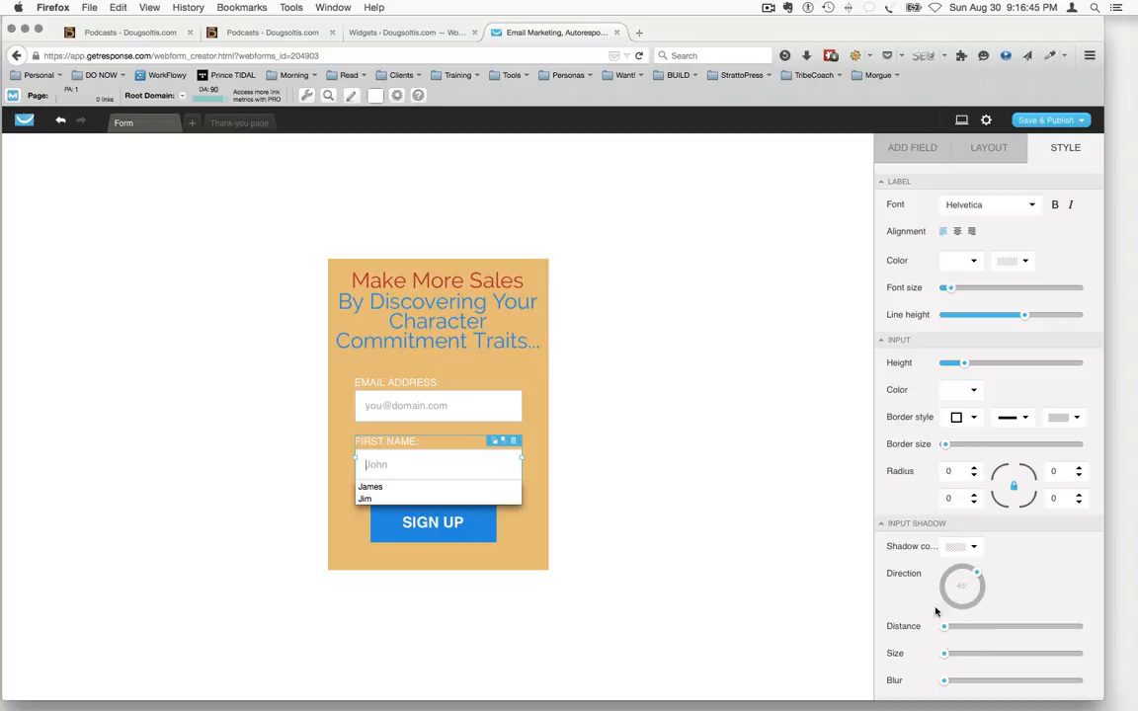
left_click(702, 409)
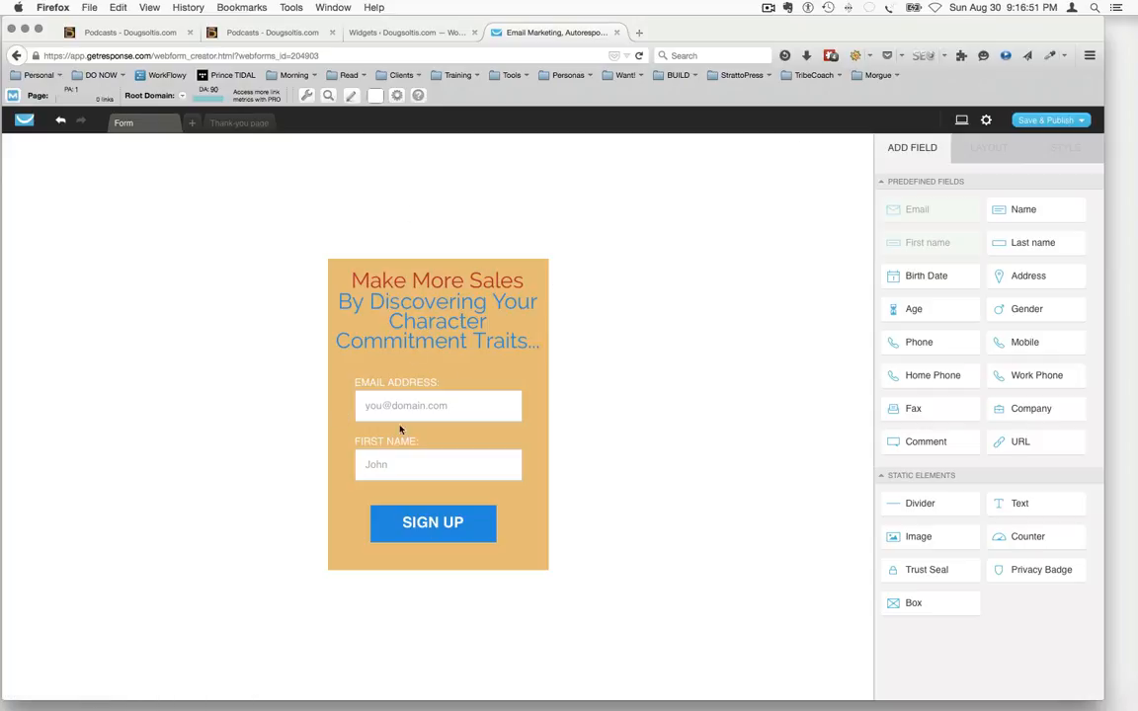
left_click(548, 262)
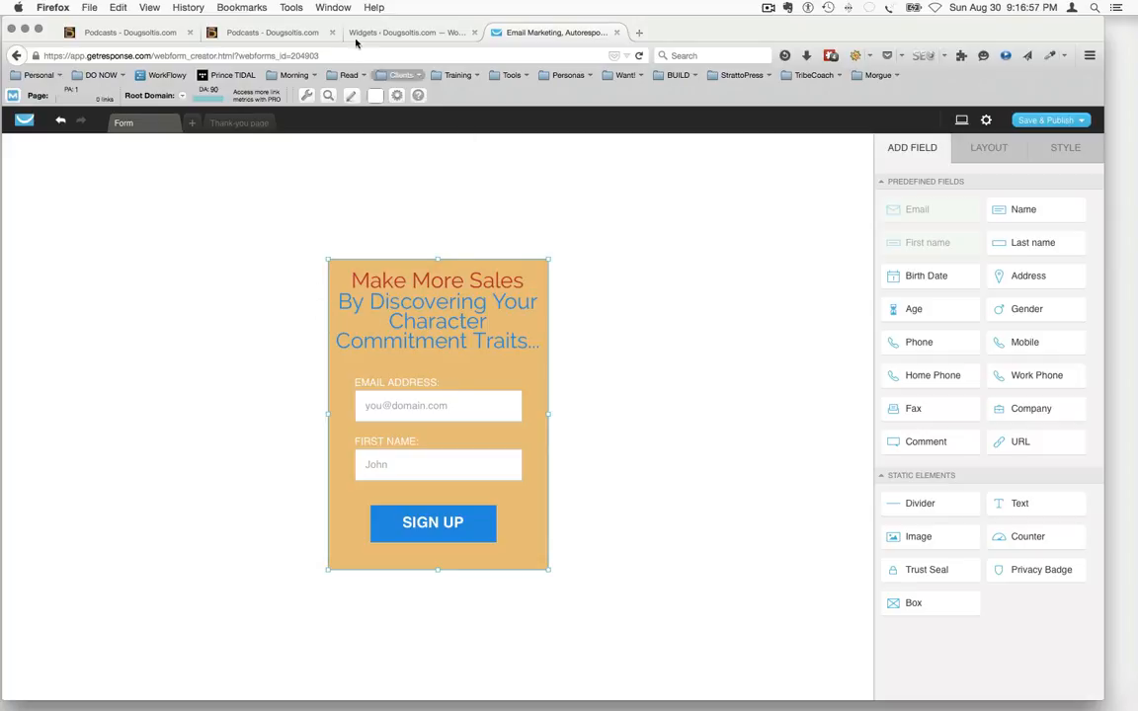
left_click(267, 33)
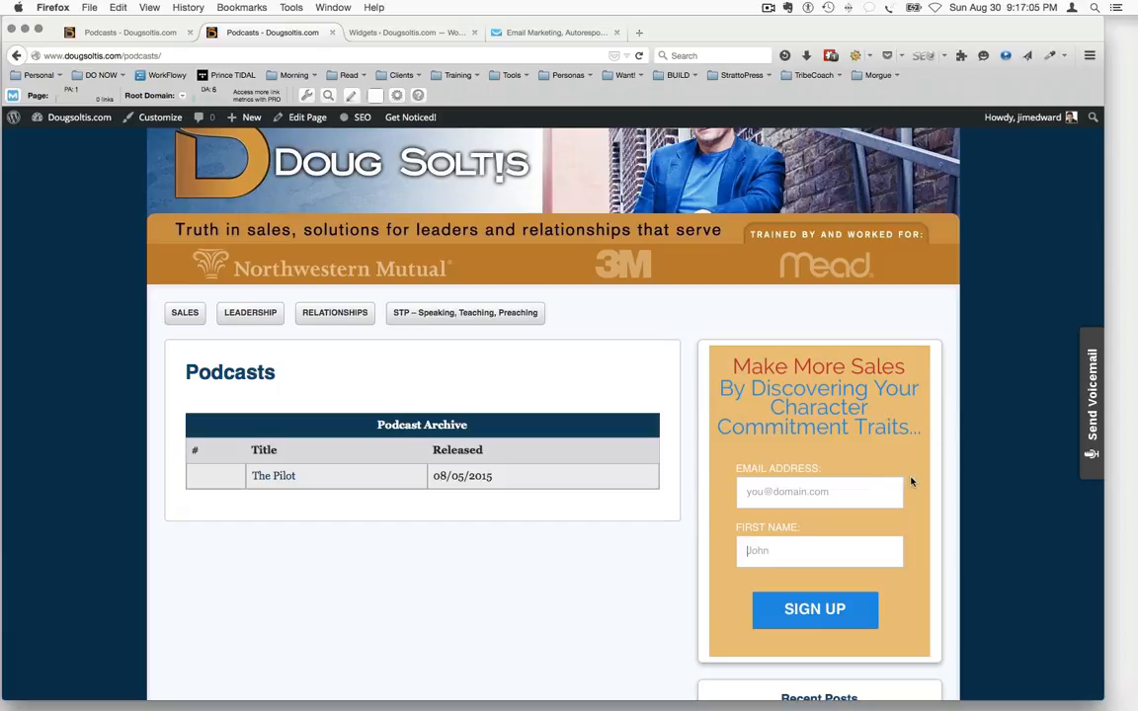
left_click(502, 36)
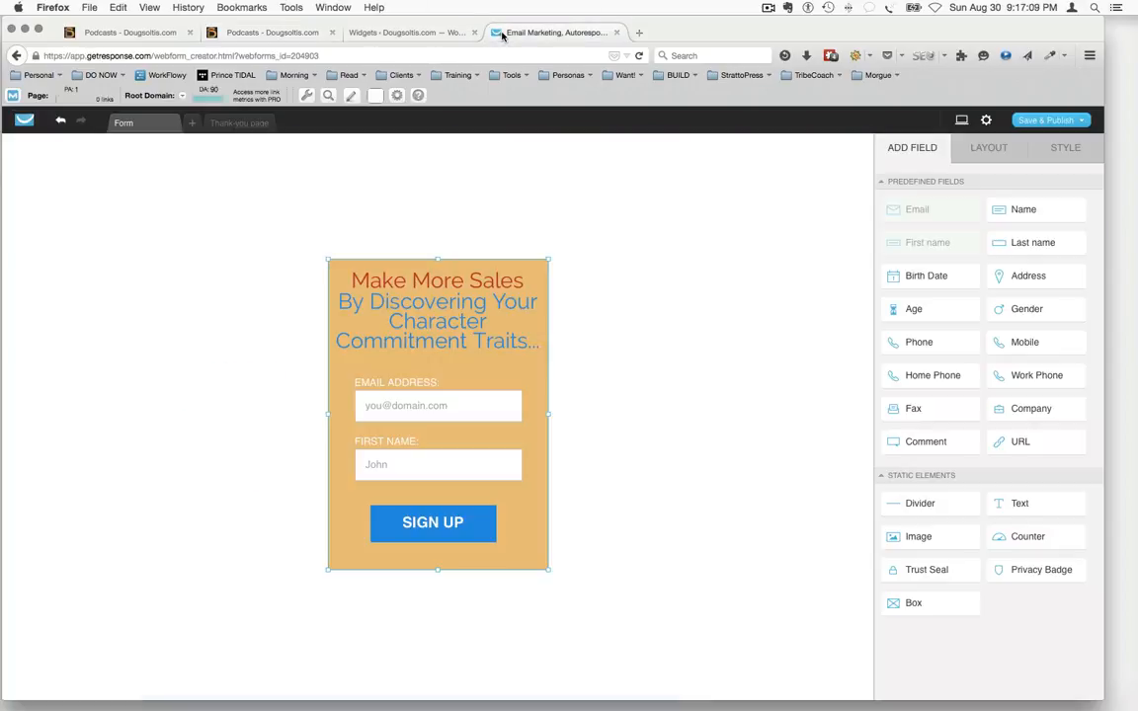
Save and publish the web form, and select its JavaScript code for self-installation
left_click(647, 284)
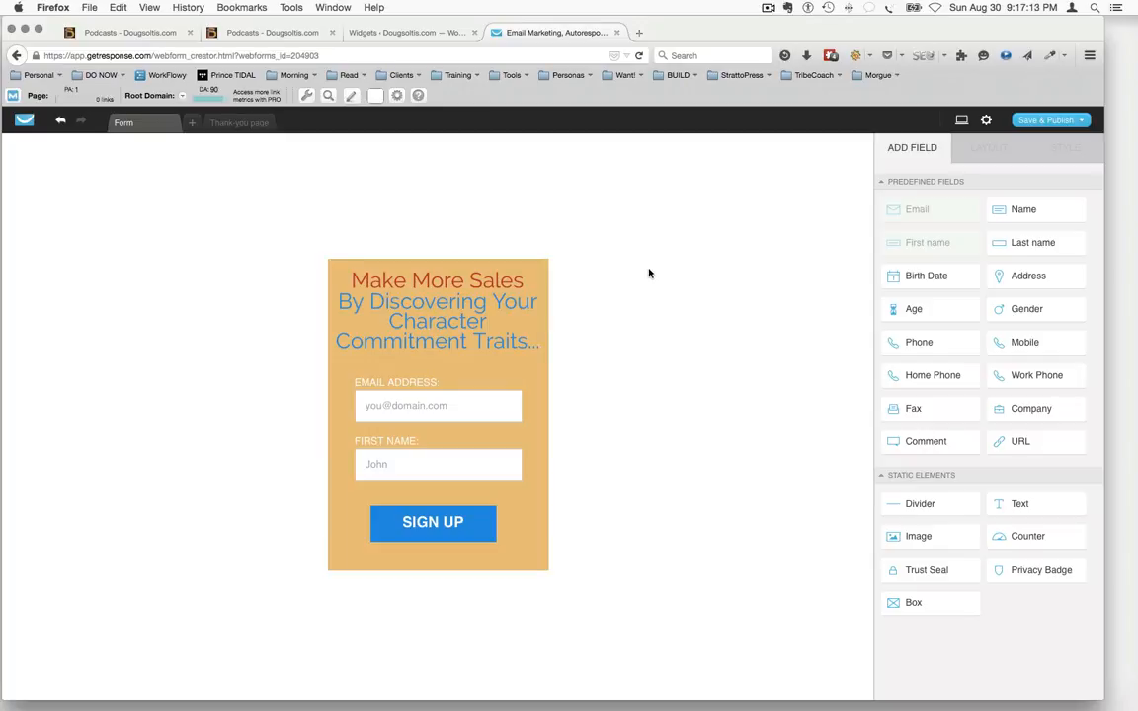
left_click(1039, 120)
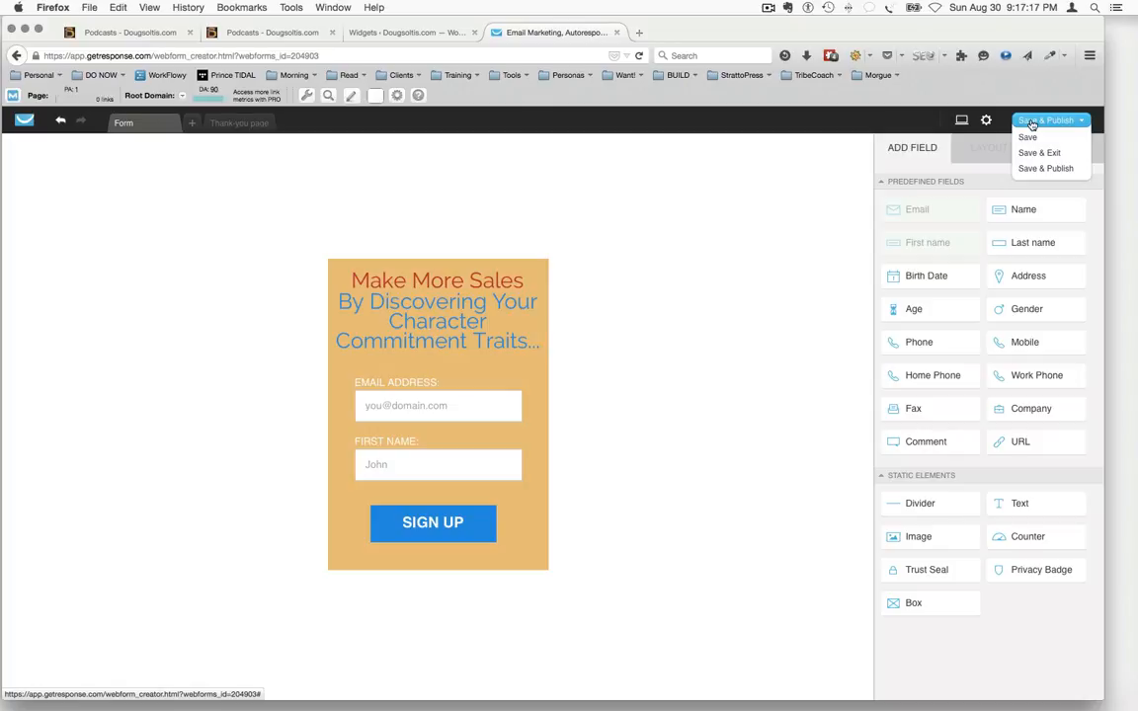
left_click(1032, 123)
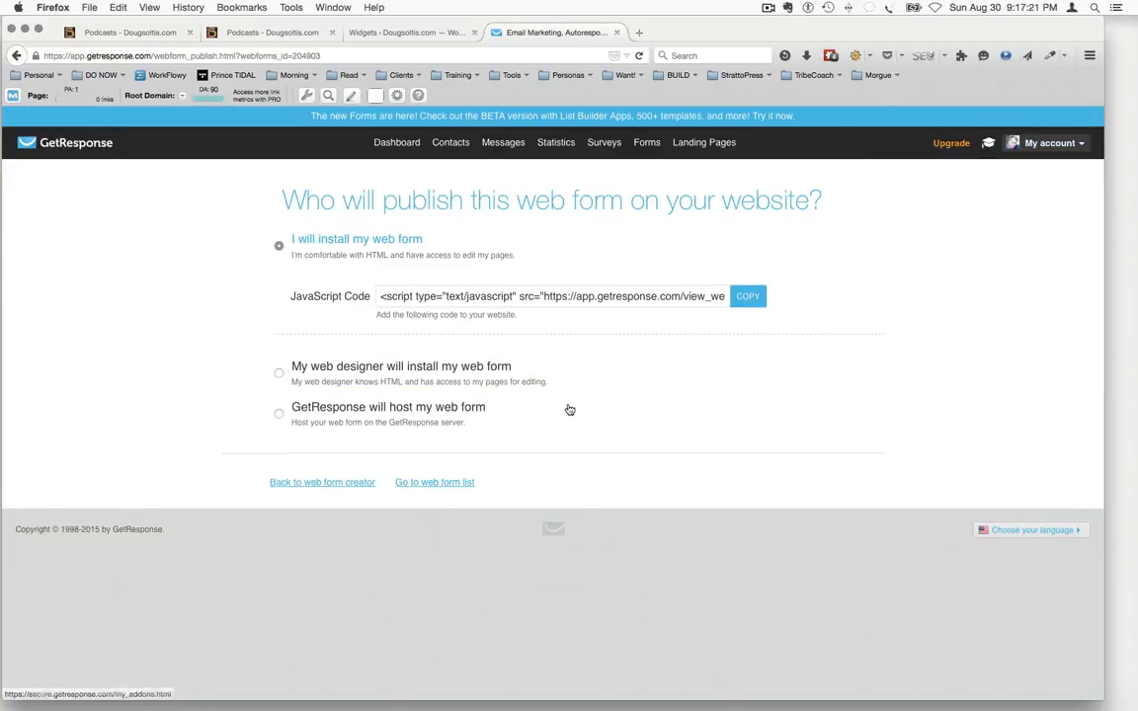
left_click(441, 296)
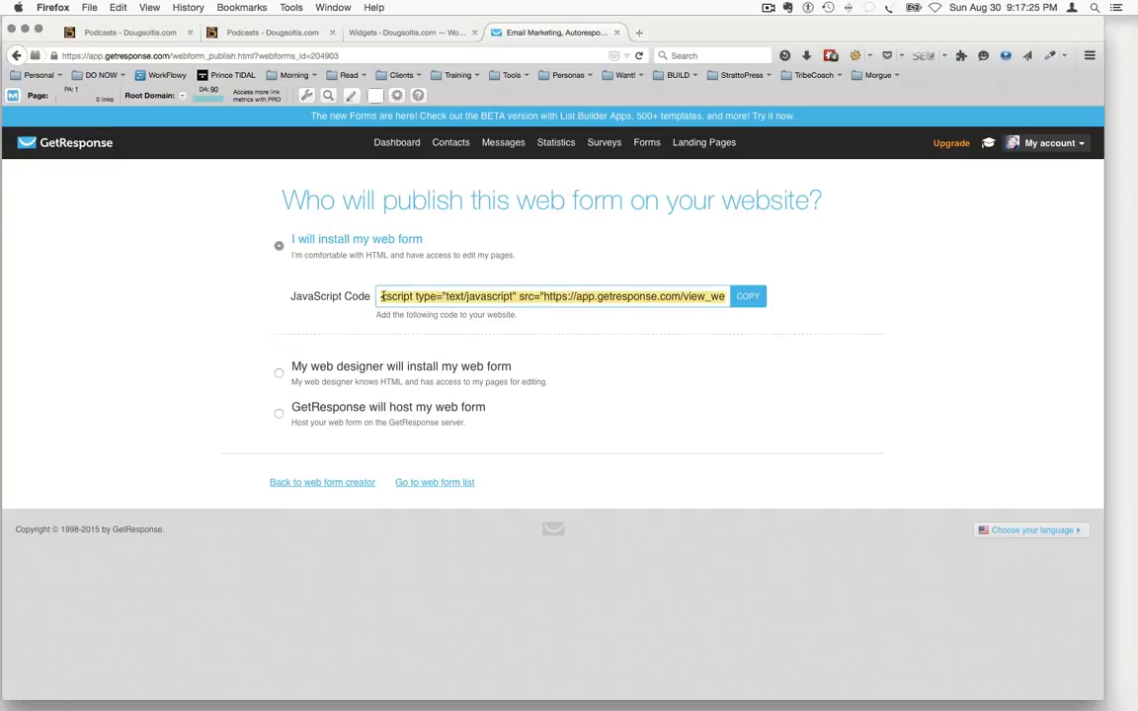
Copy the web form's JavaScript code from GetResponse, switch to the WordPress Widgets page and collapse the sidebar's Text widget
left_click(761, 297)
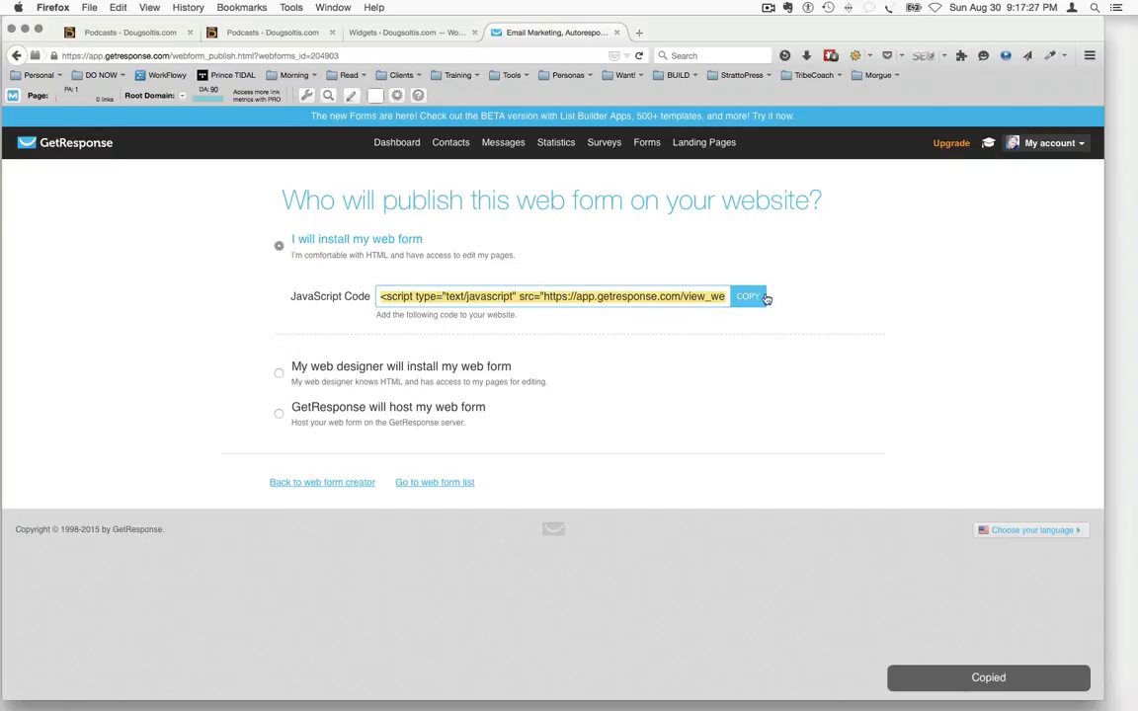
left_click(417, 32)
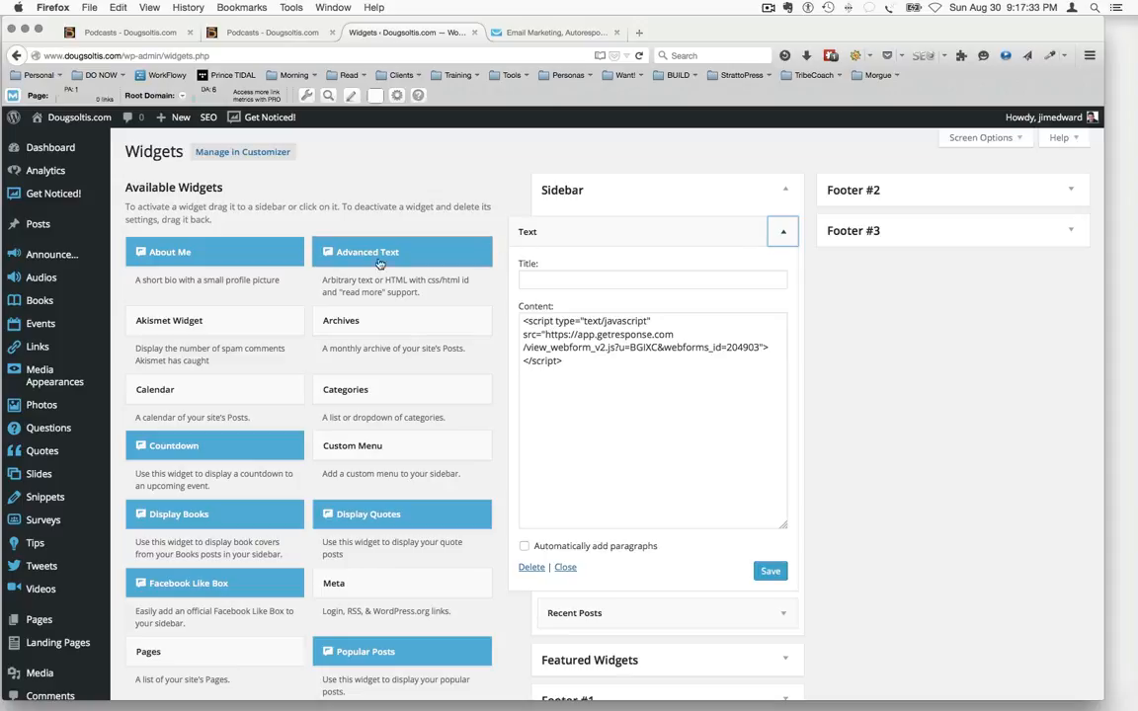
mouse_move(40, 574)
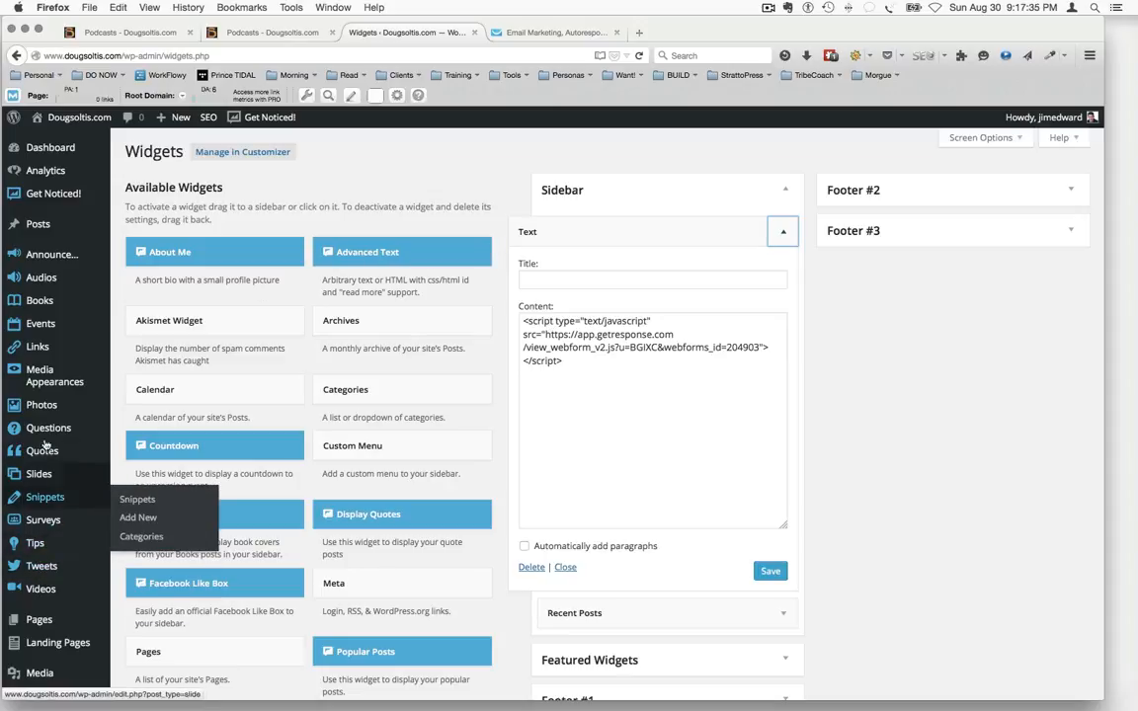
mouse_move(46, 438)
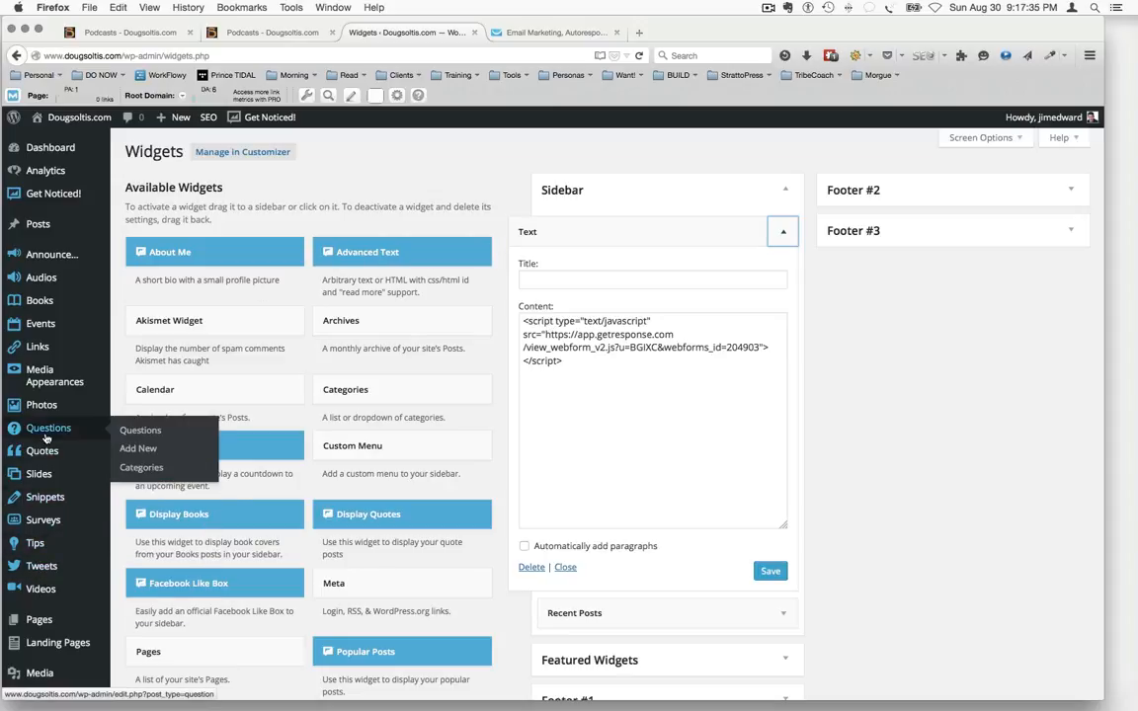
left_click(783, 232)
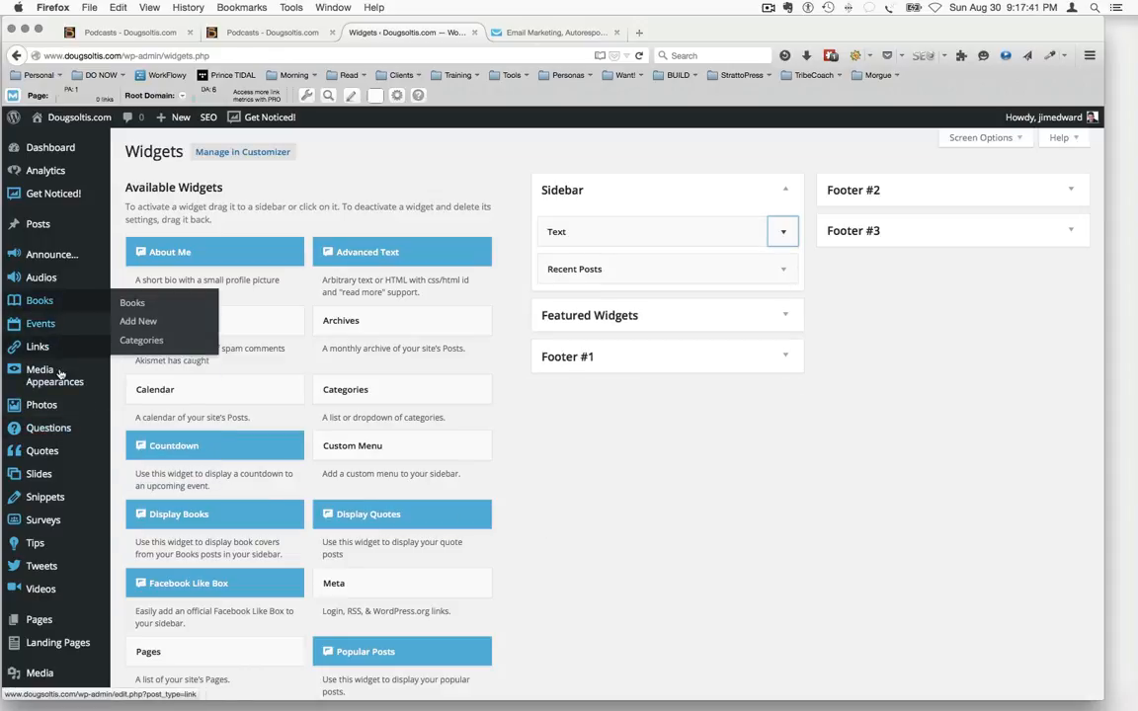
Open the site's Widgets settings from the WordPress admin and expand the Text widget in the Sidebar area
scroll(53, 395, "down", 2)
mouse_move(54, 396)
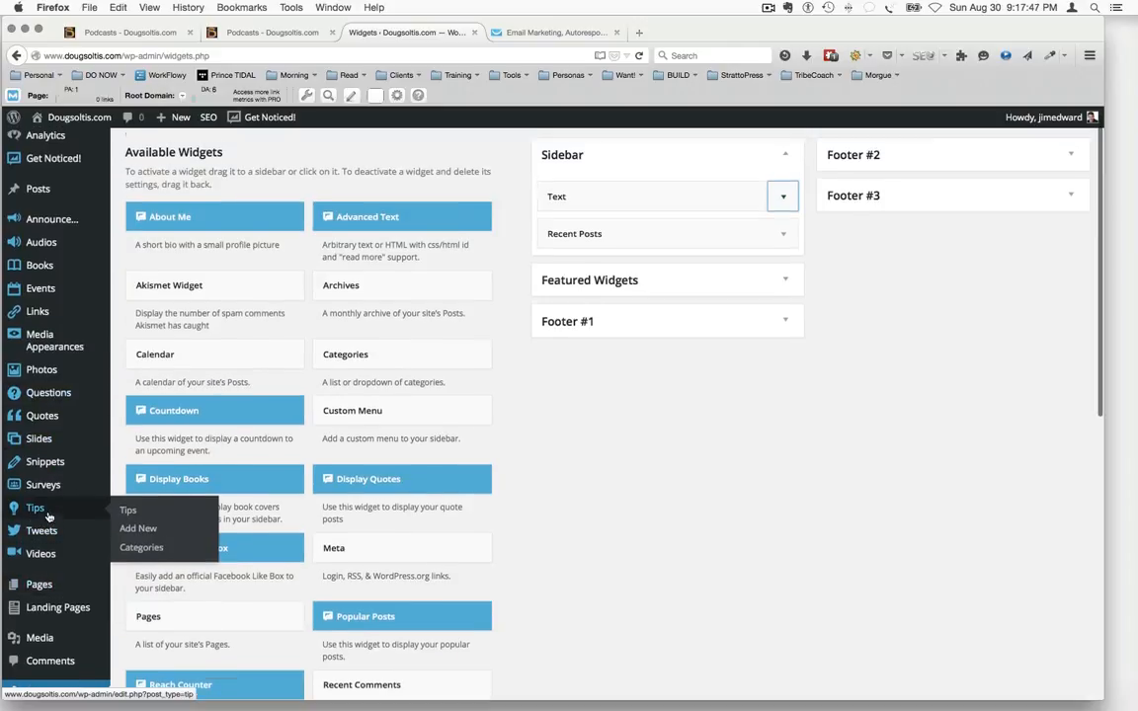
scroll(47, 519, "up", 2)
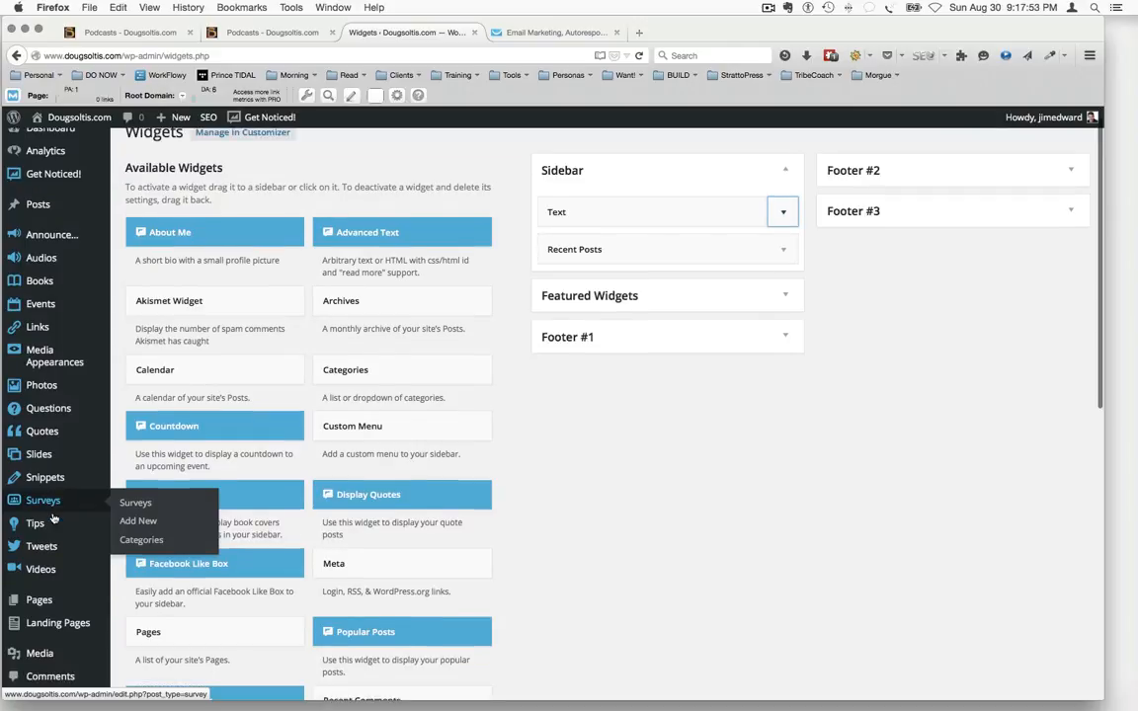
scroll(50, 521, "down", 1)
mouse_move(52, 581)
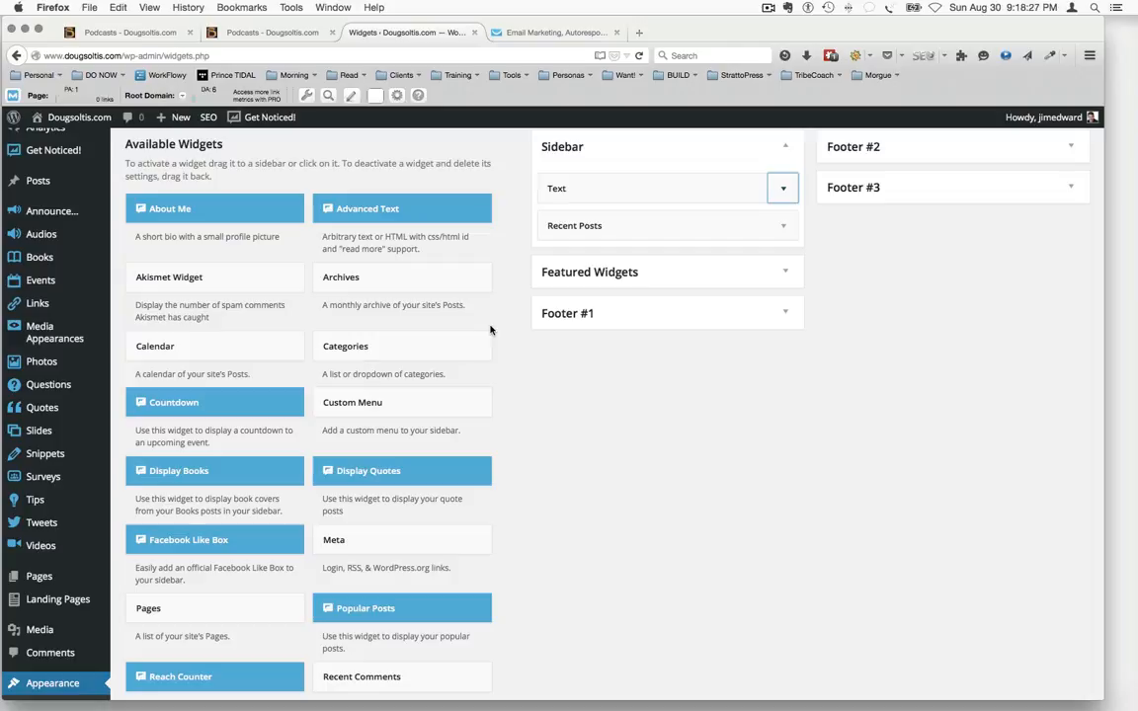
mouse_move(54, 577)
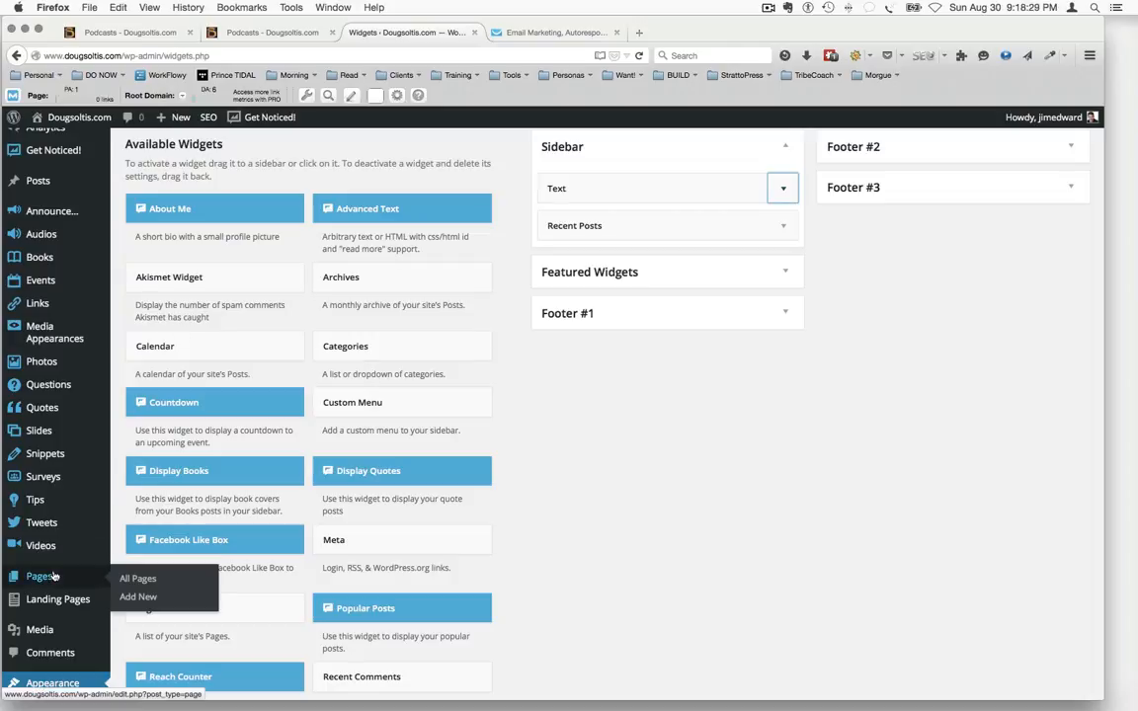
scroll(56, 612, "down", 4)
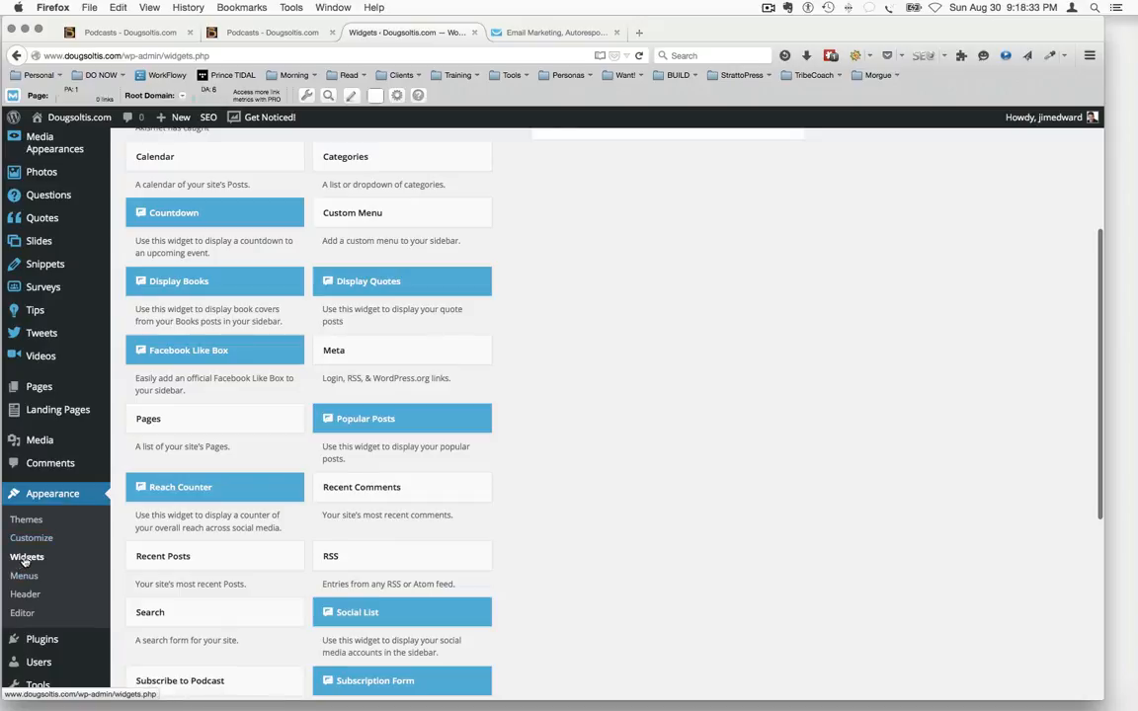
left_click(26, 559)
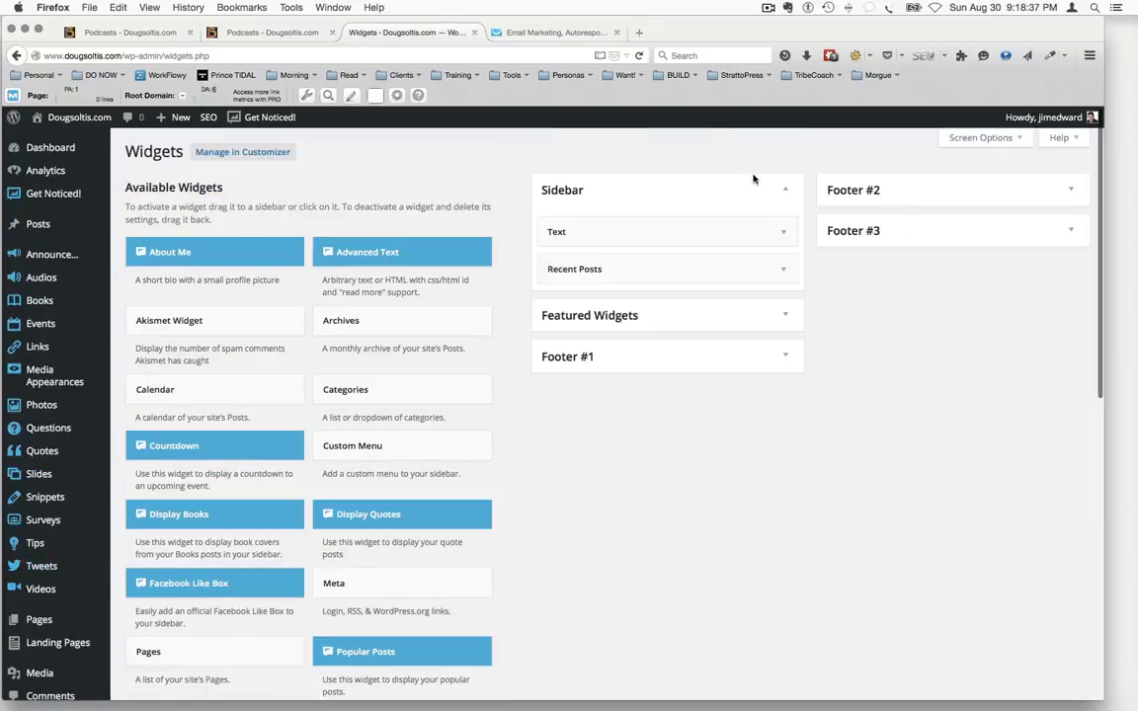
left_click(581, 194)
left_click(581, 194)
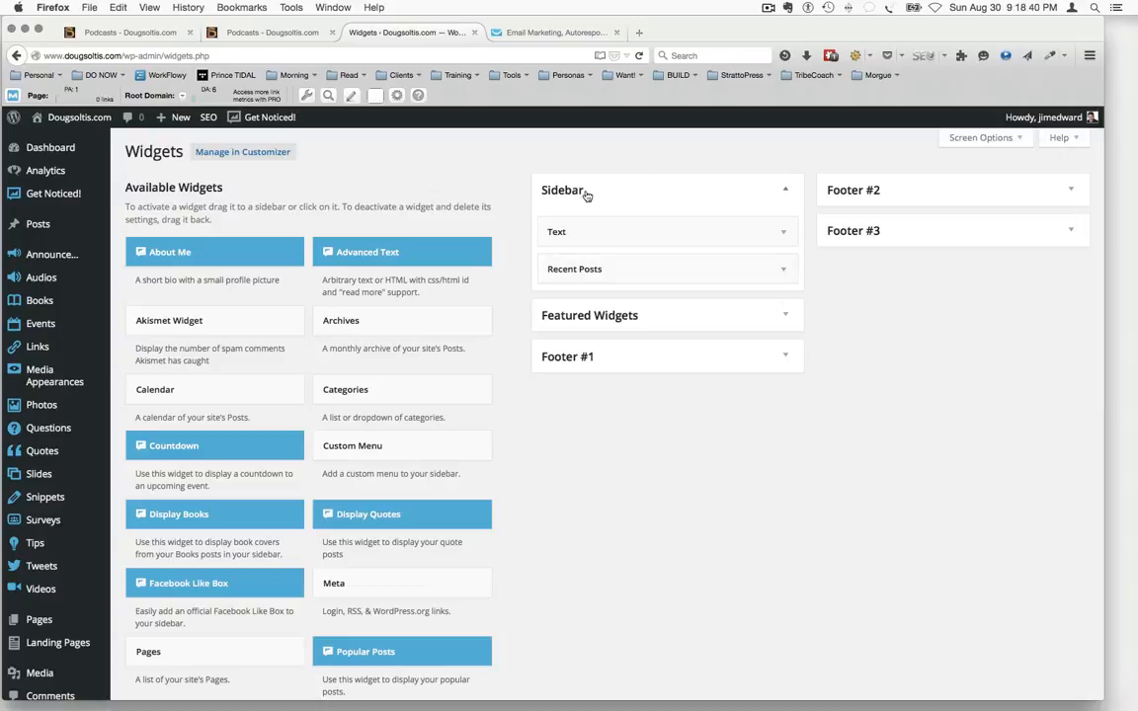
left_click(783, 234)
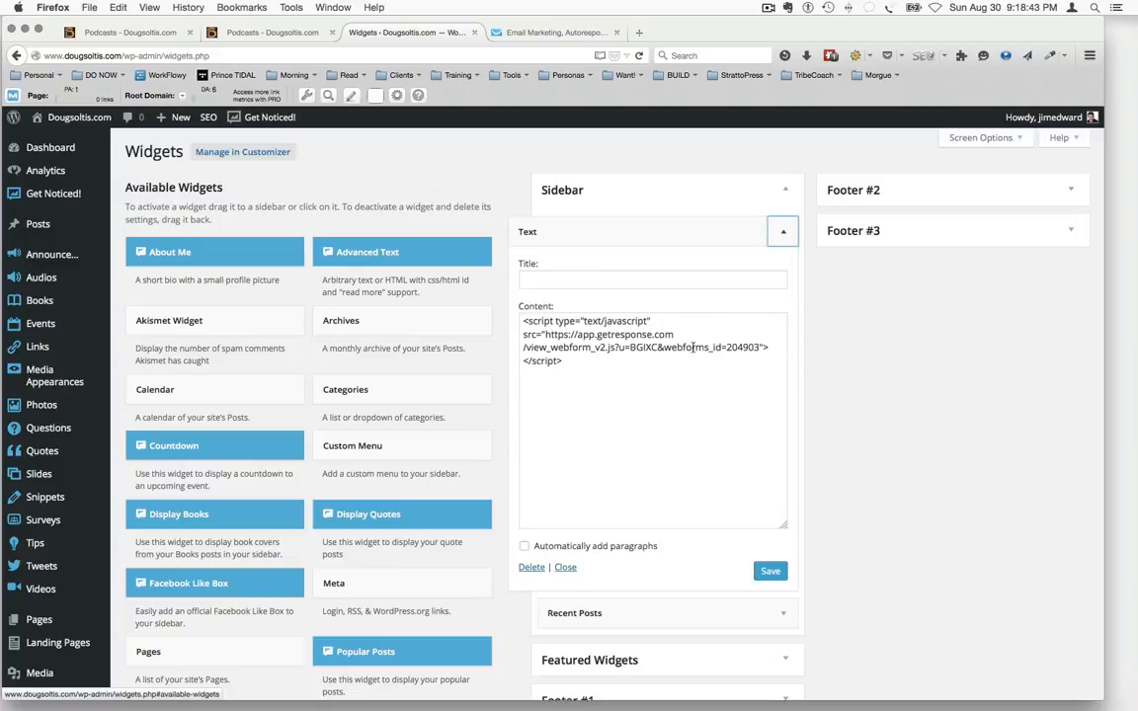
Try pasting the copied JavaScript code below the existing script in the Text widget's content, and delete the duplicate
left_click_drag(595, 383, 503, 296)
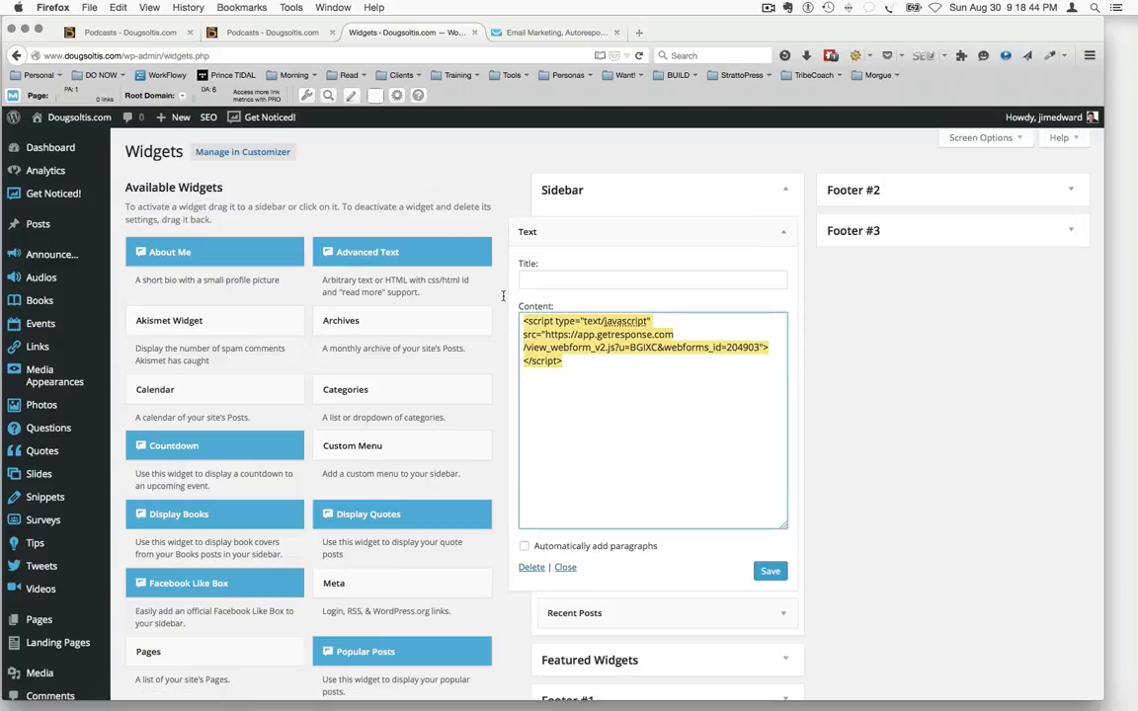
left_click(592, 366)
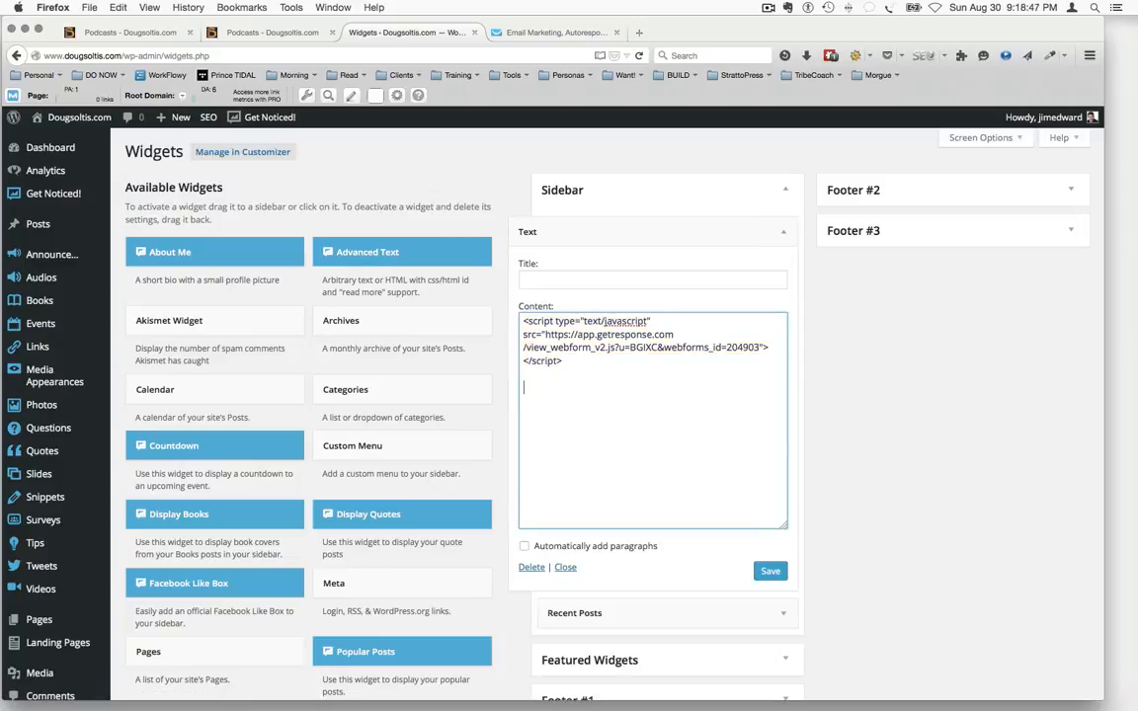
key("super+v")
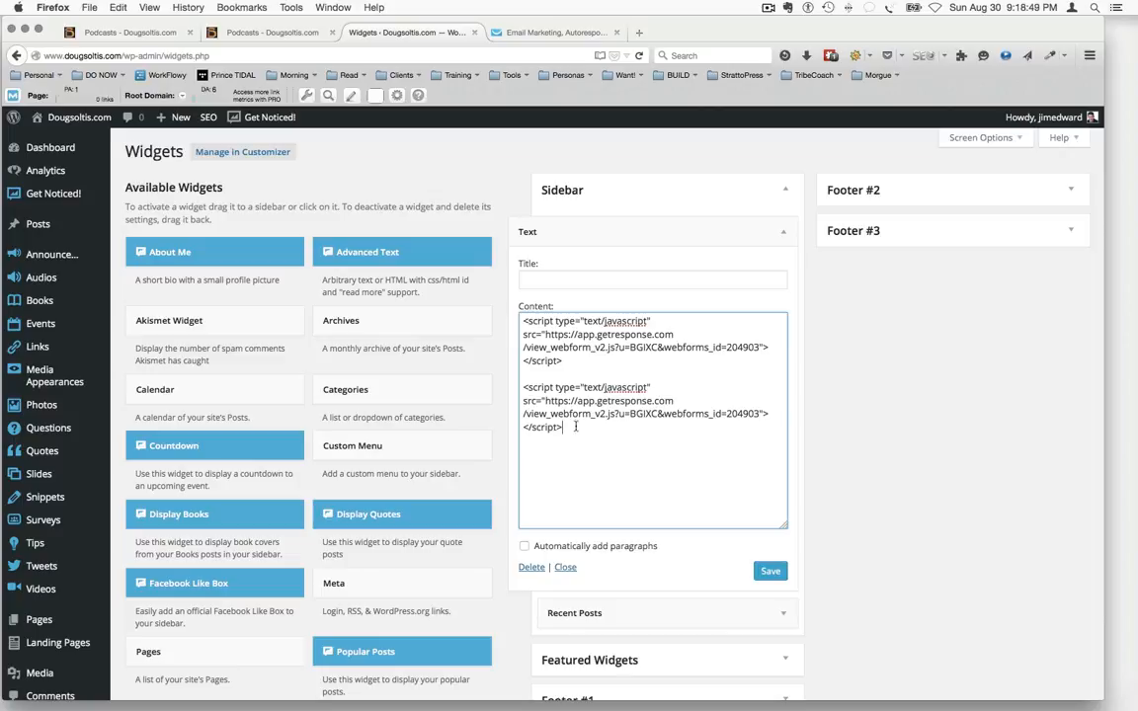
left_click_drag(560, 425, 518, 388)
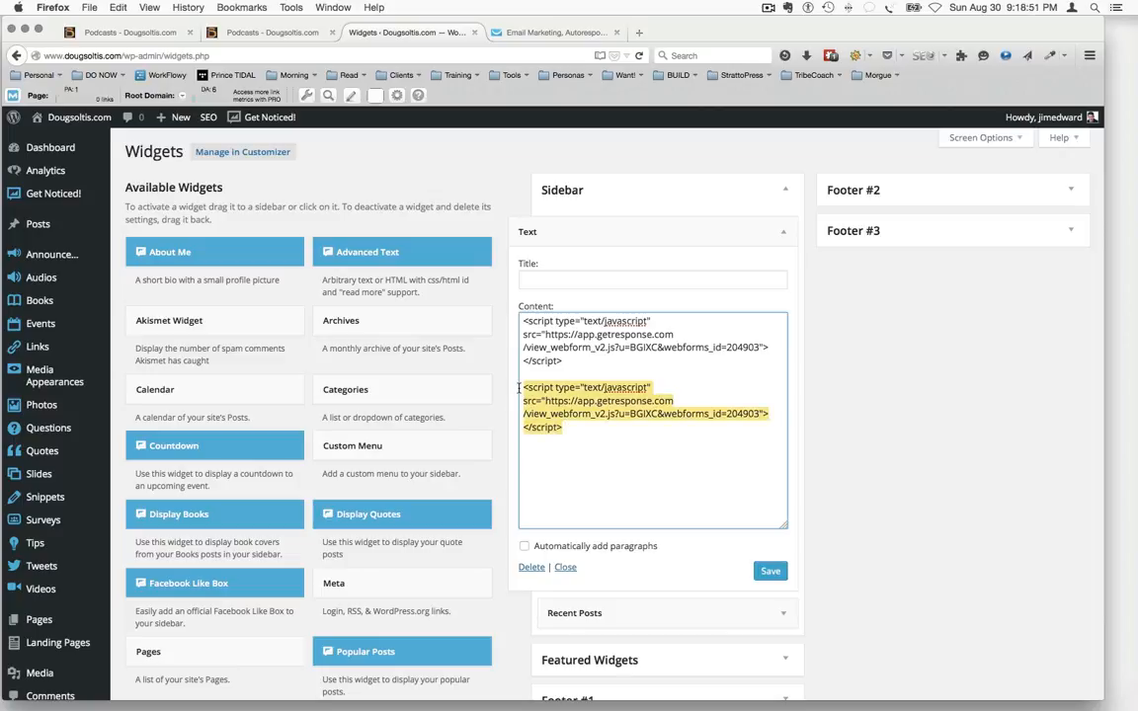
key("BackSpace")
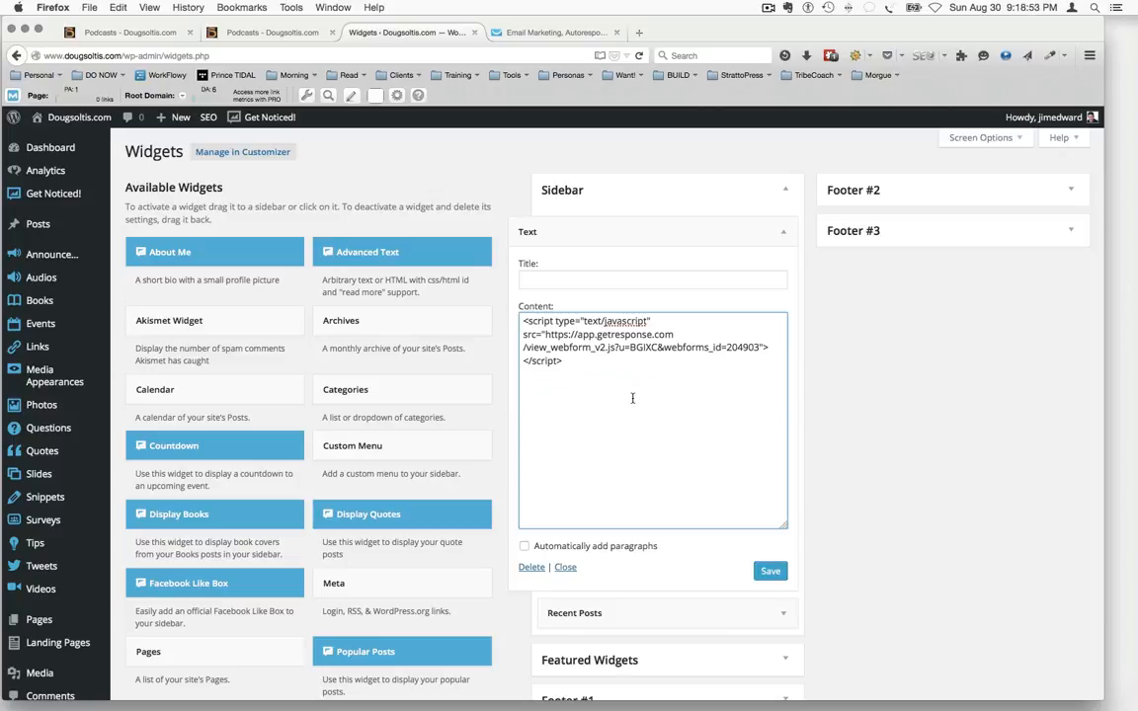
Save the sidebar's Text widget and check the sign-up form on the live Podcasts page
left_click(766, 572)
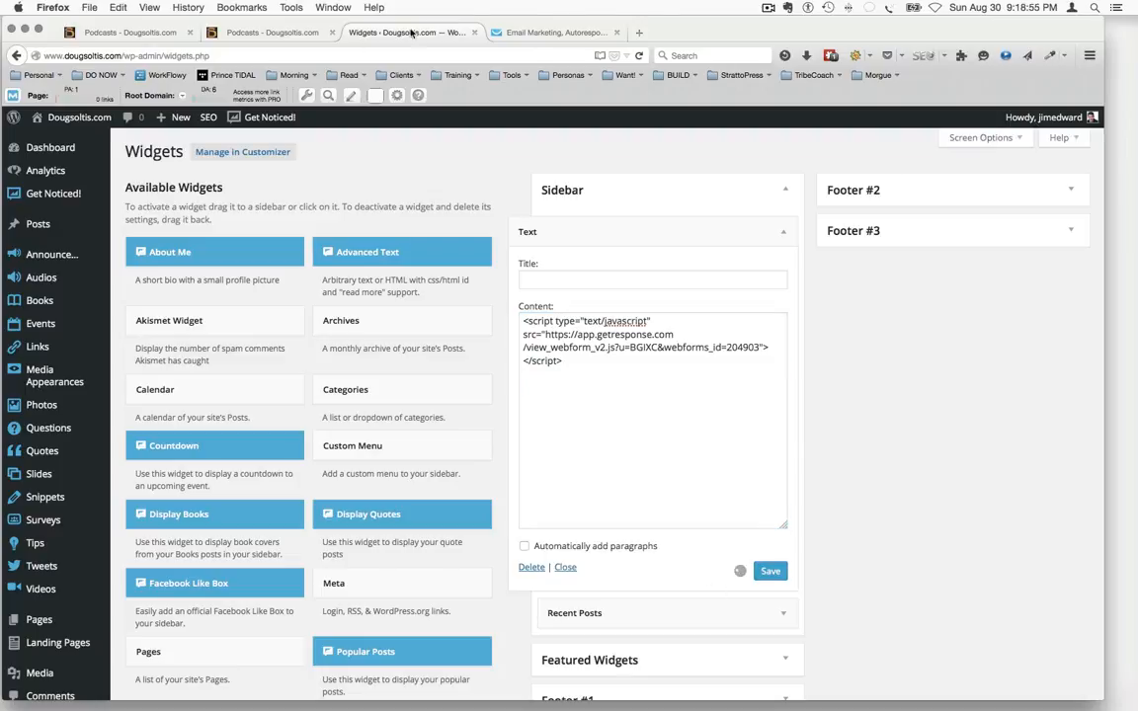
left_click(281, 33)
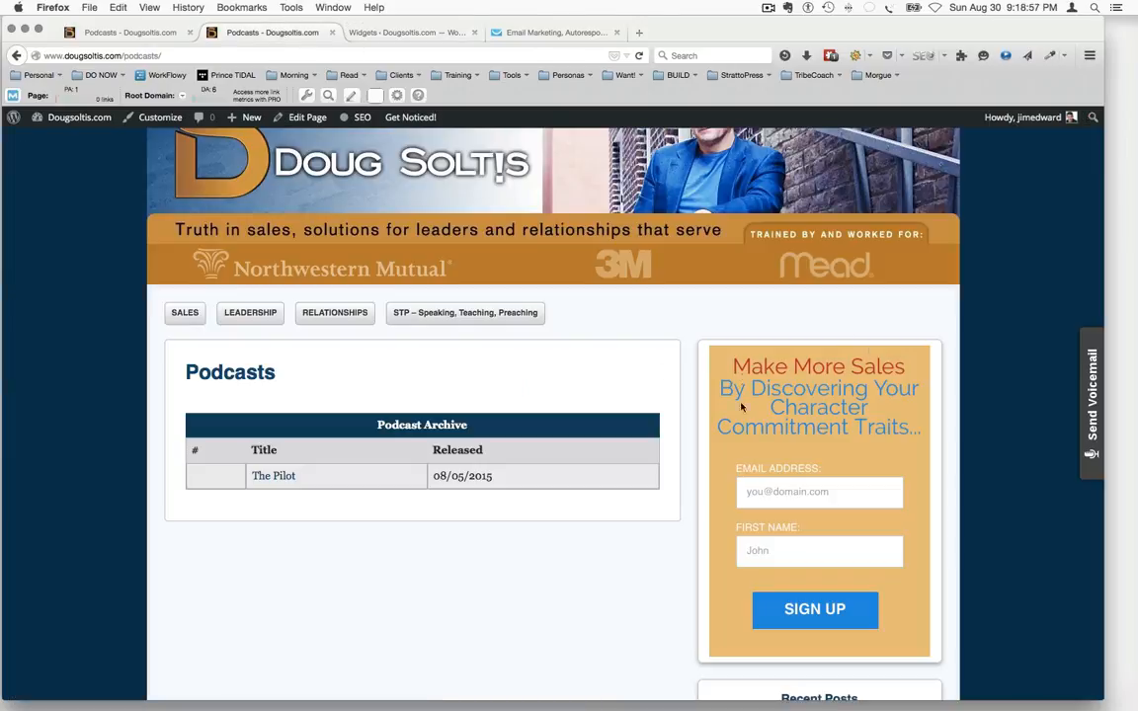
Switch back to GetResponse and start creating a new form
left_click(561, 34)
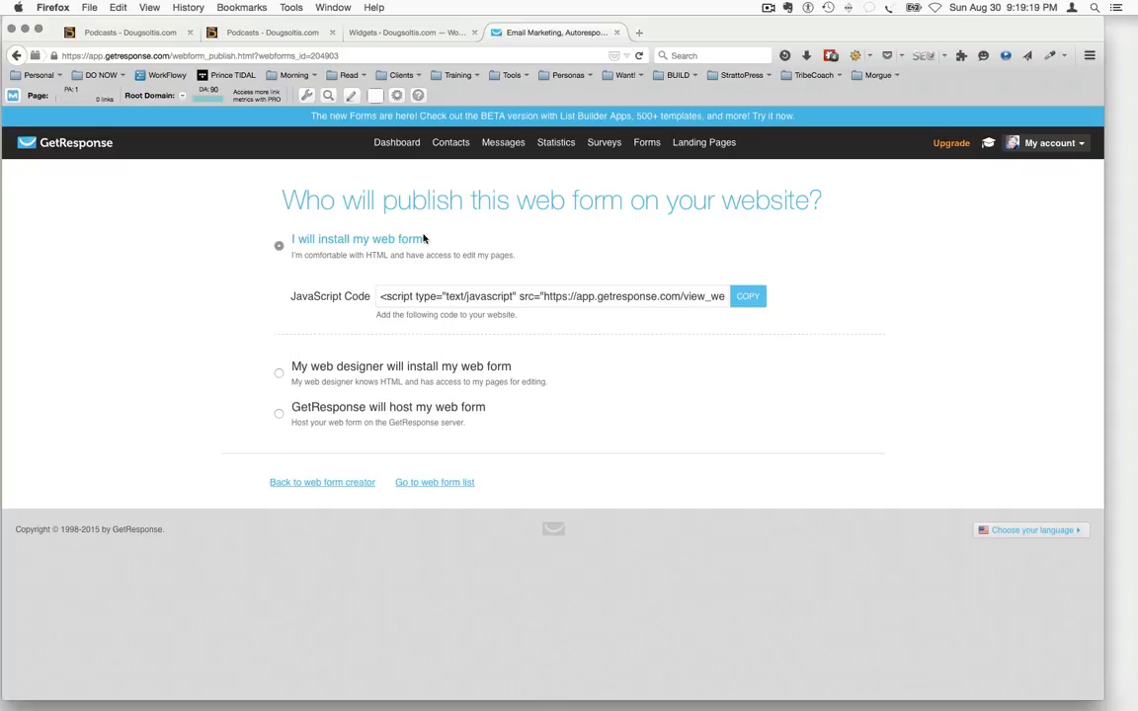
mouse_move(651, 145)
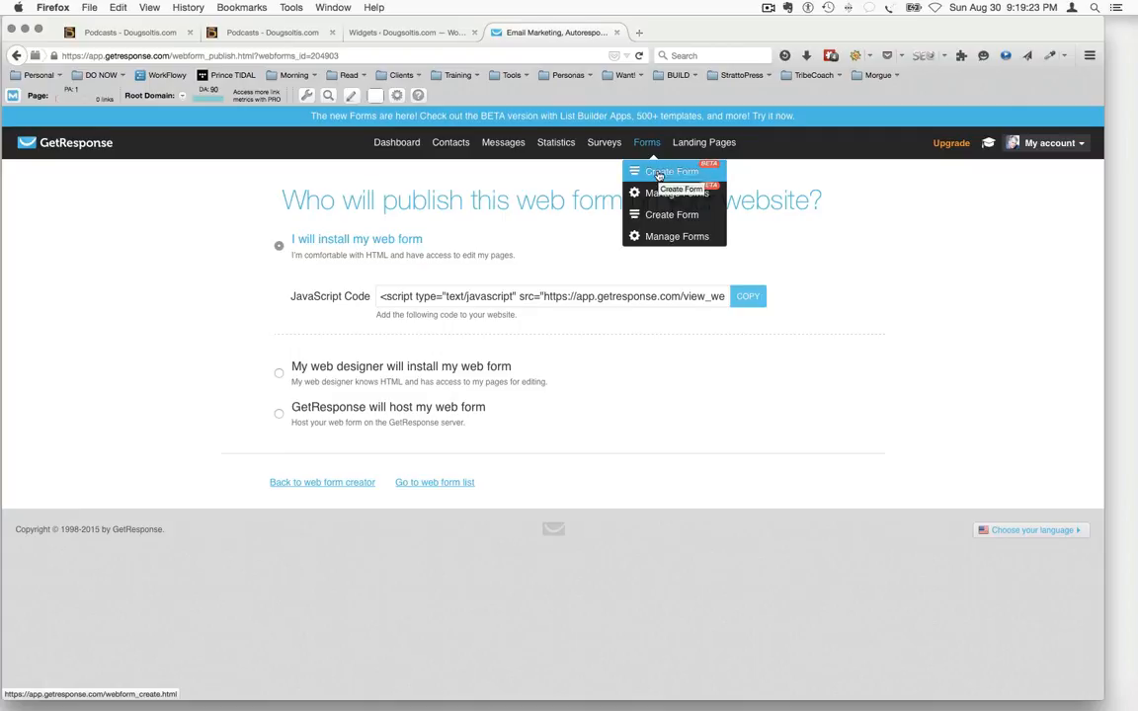
left_click(657, 173)
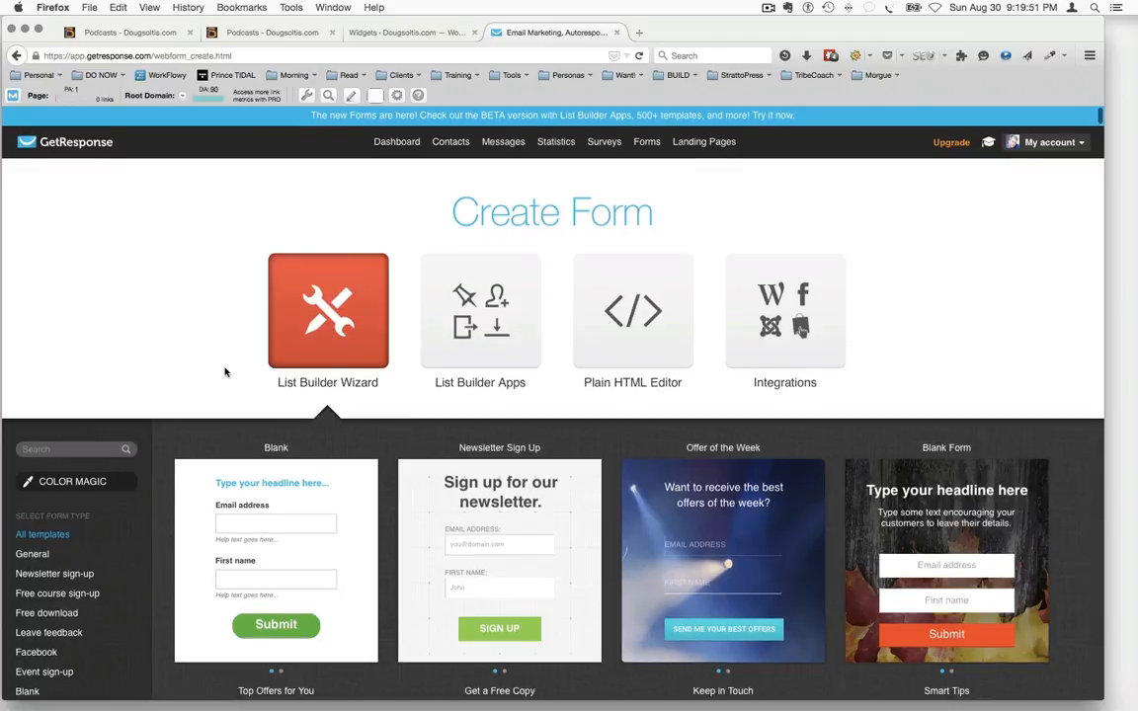
Browse the List Builder Wizard templates and start a new form from the Blank template
scroll(224, 370, "down", 3)
scroll(228, 374, "down", 3)
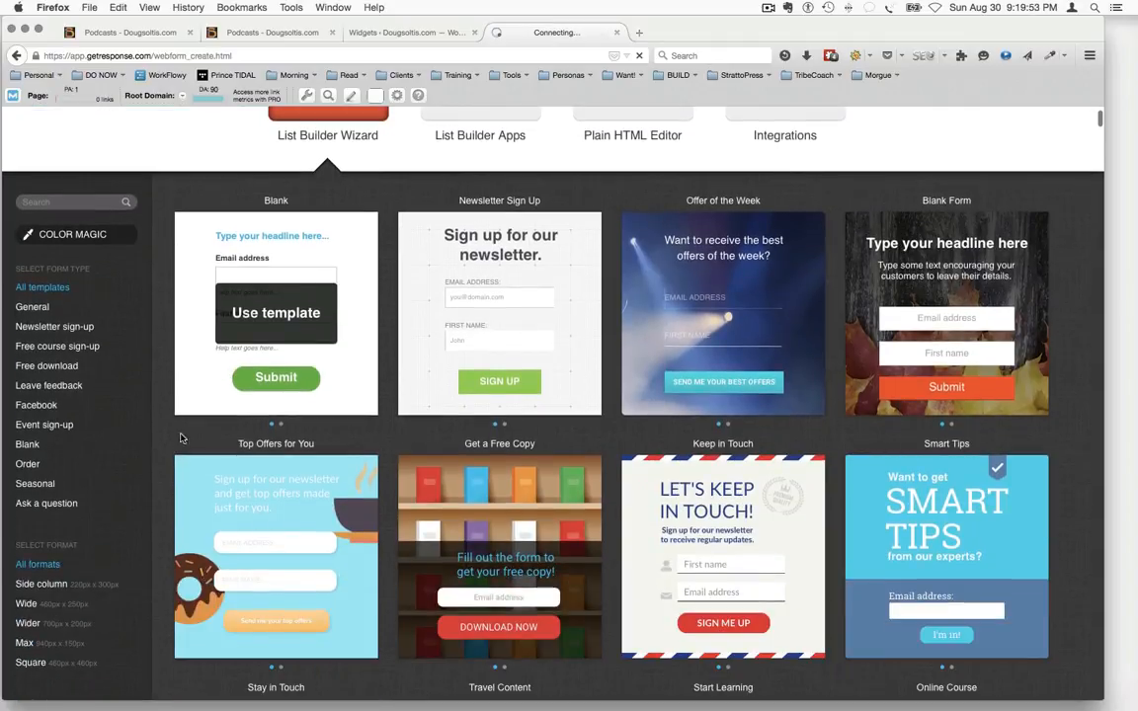
scroll(178, 395, "down", 3)
mouse_move(229, 446)
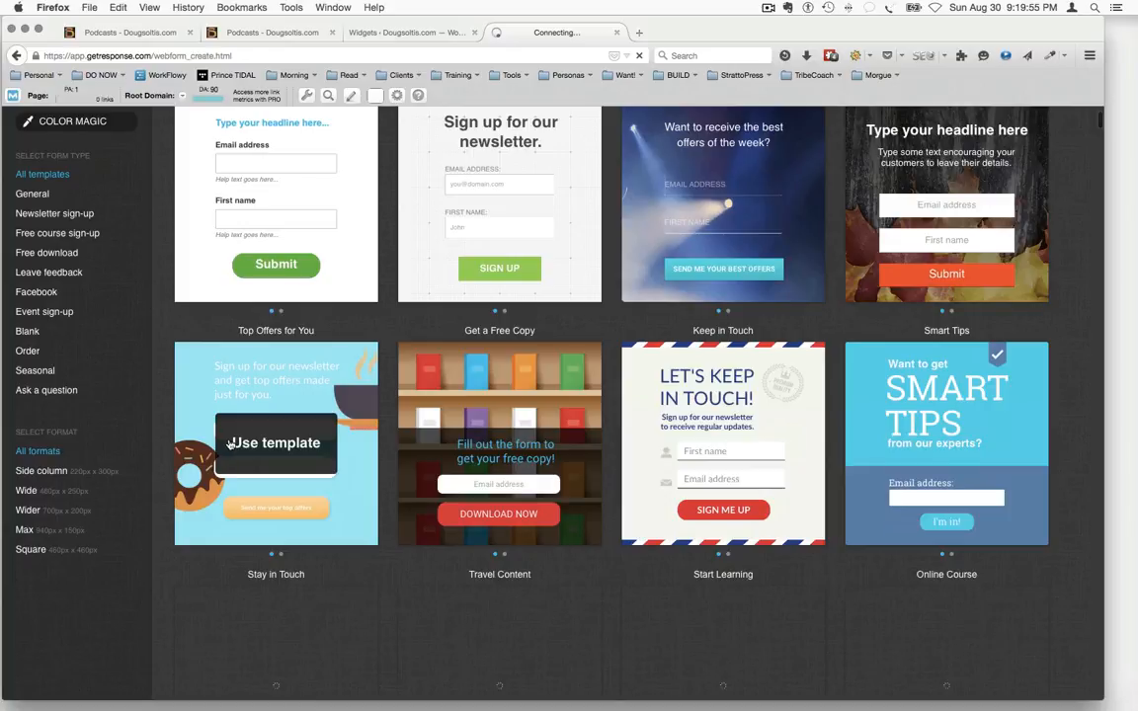
scroll(229, 443, "down", 9)
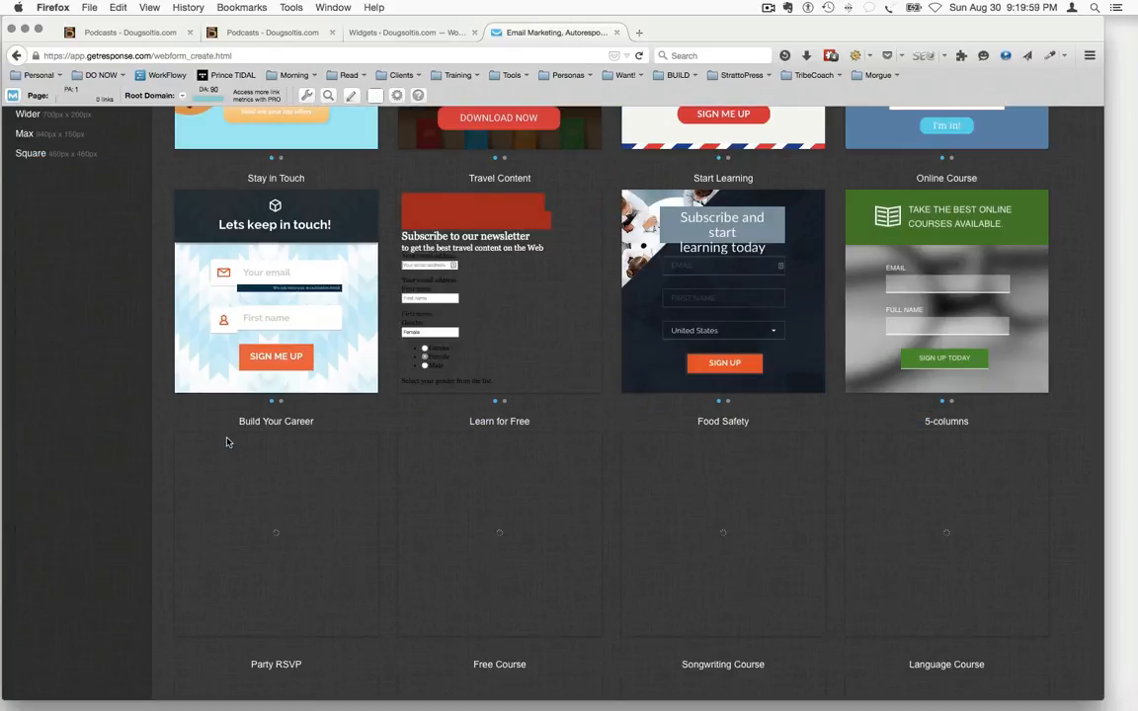
scroll(226, 443, "up", 9)
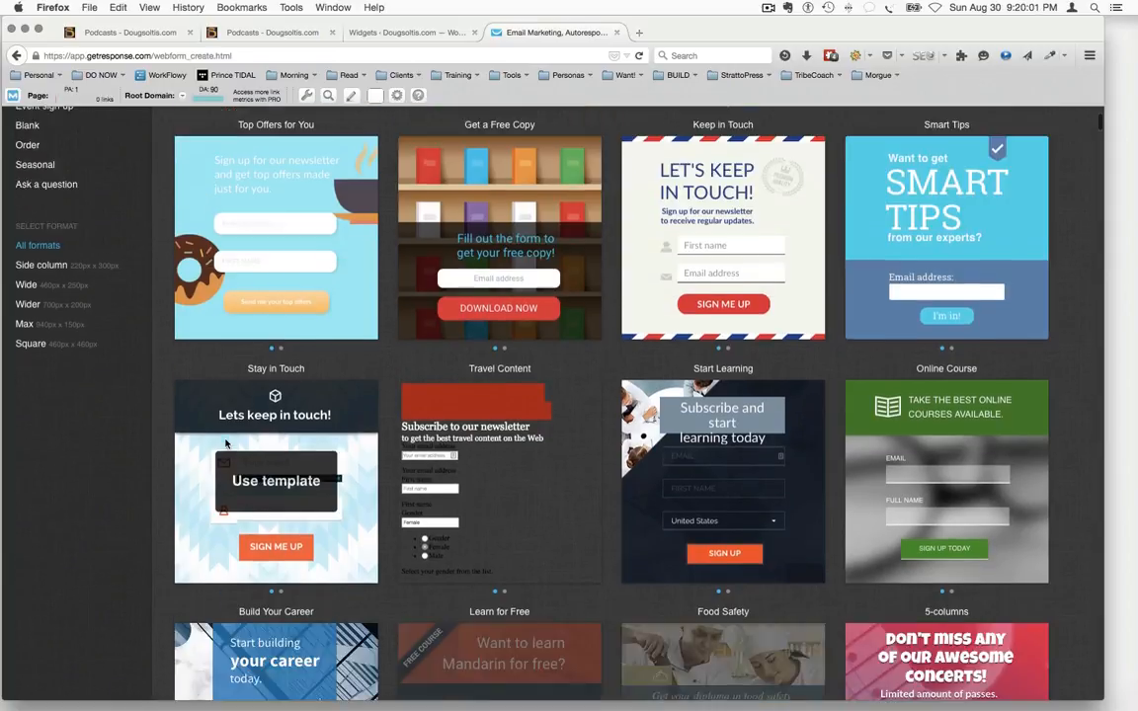
scroll(226, 444, "up", 4)
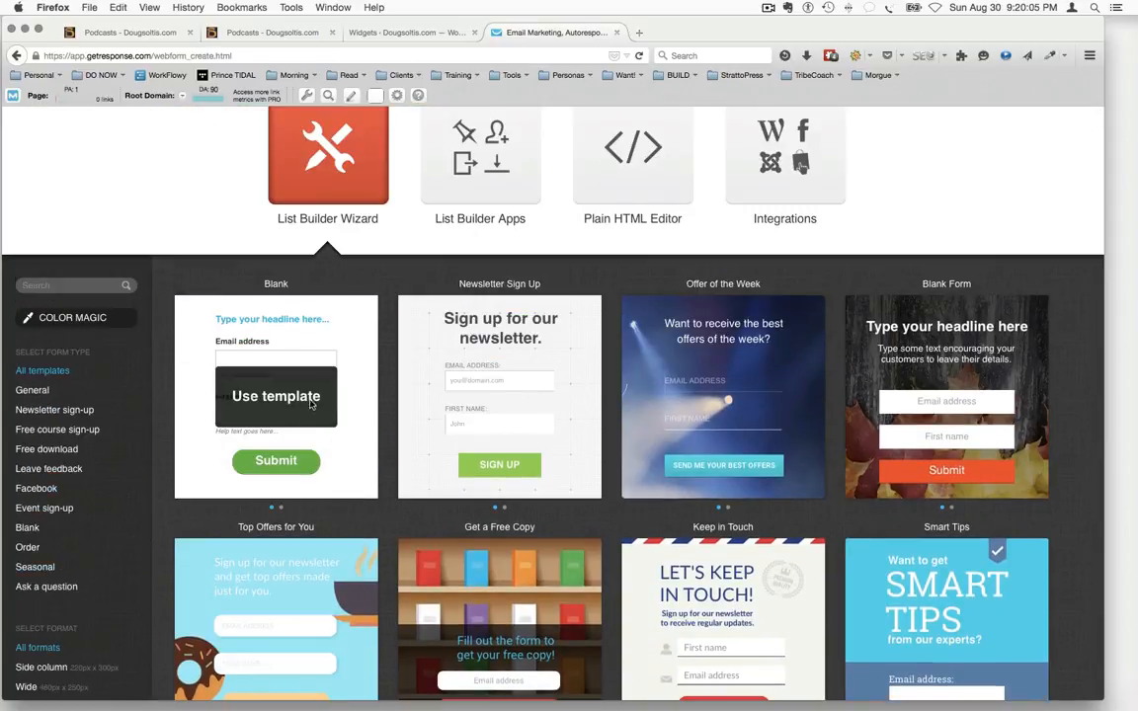
left_click(311, 403)
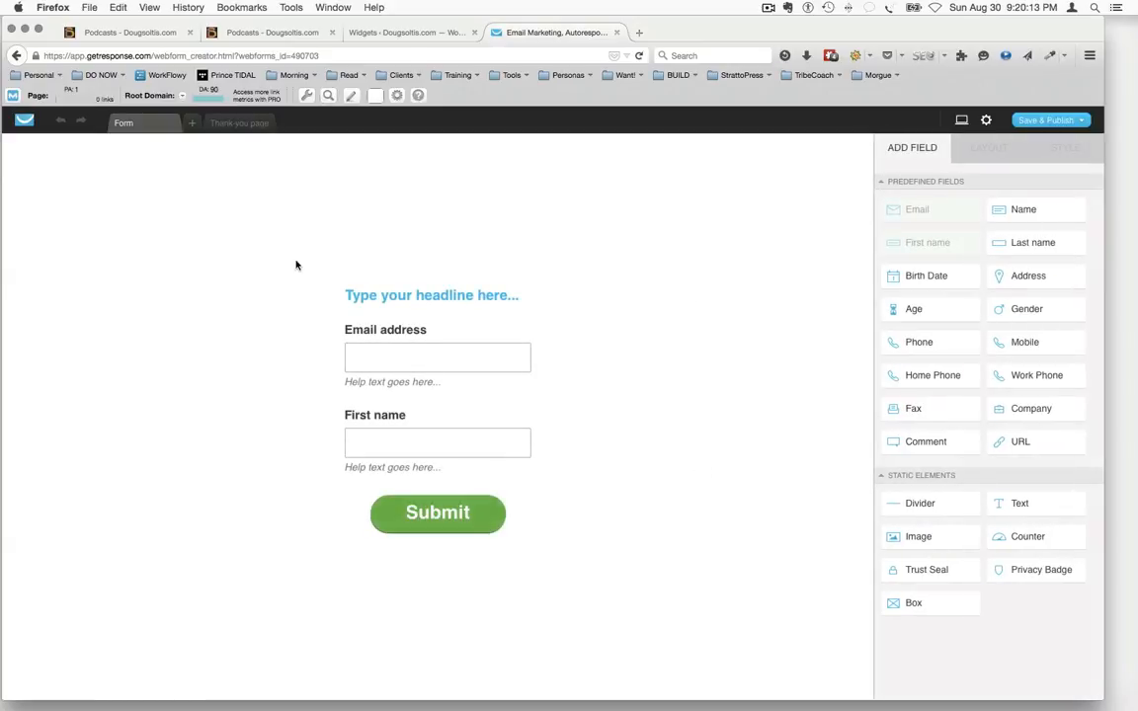
Inspect the headline's style settings and try selecting all of the form's elements together
left_click(449, 297)
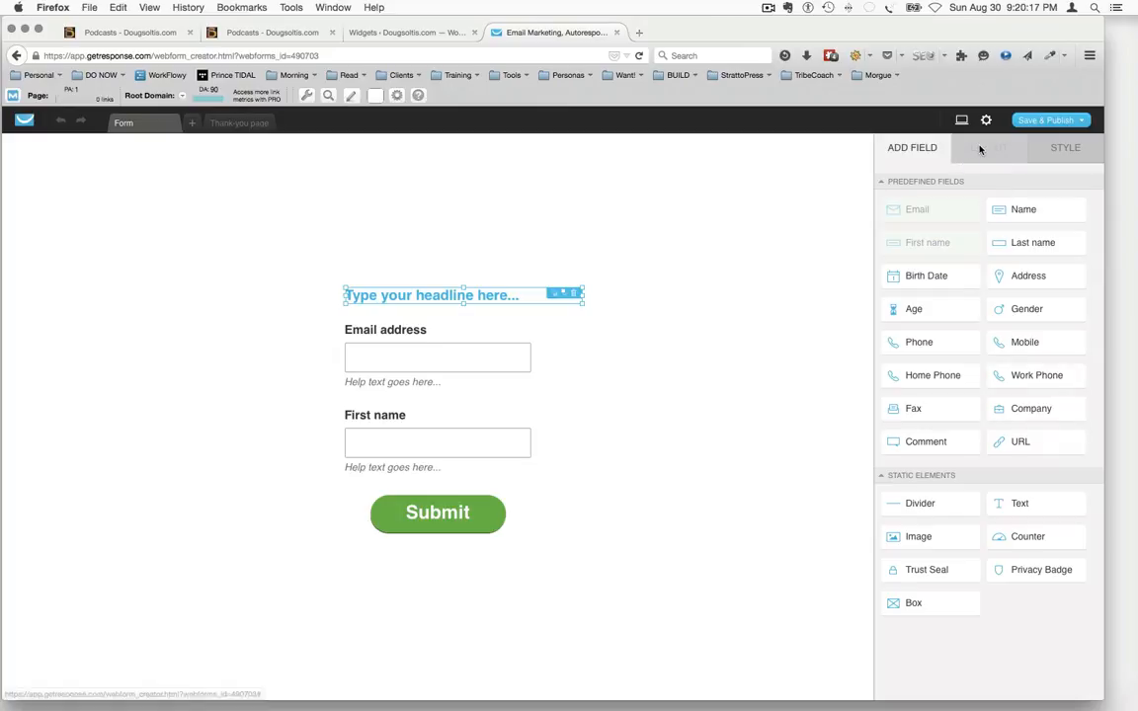
left_click(1064, 151)
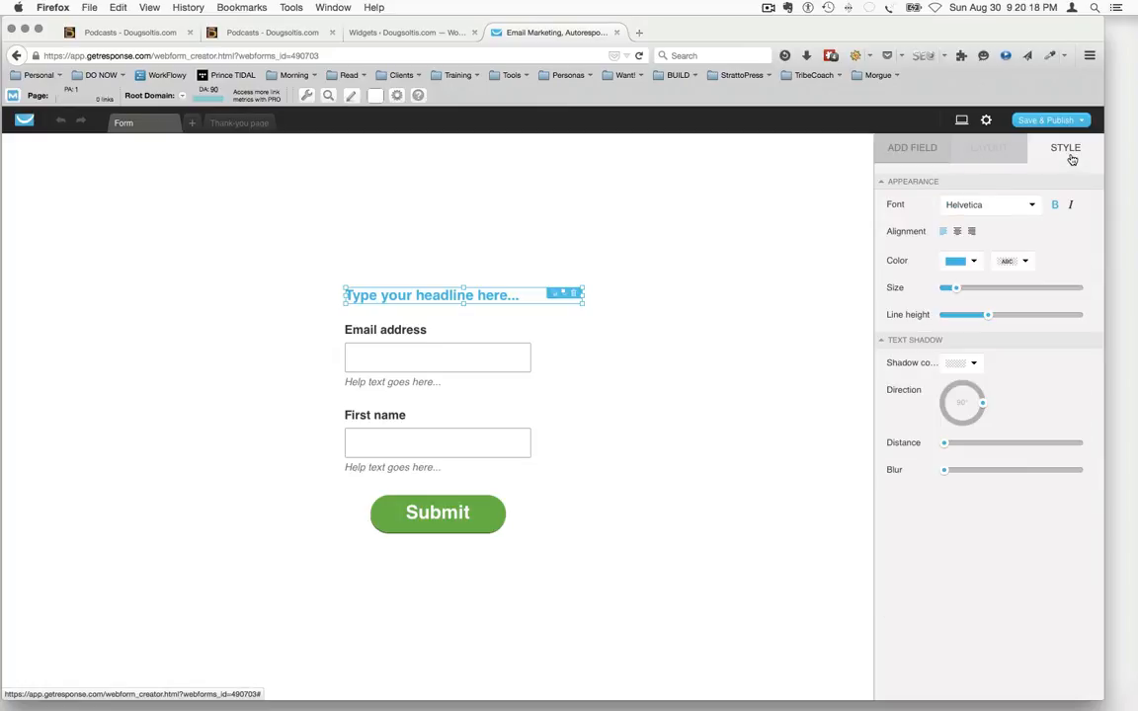
left_click(746, 305)
left_click_drag(224, 223, 655, 648)
left_click(674, 462)
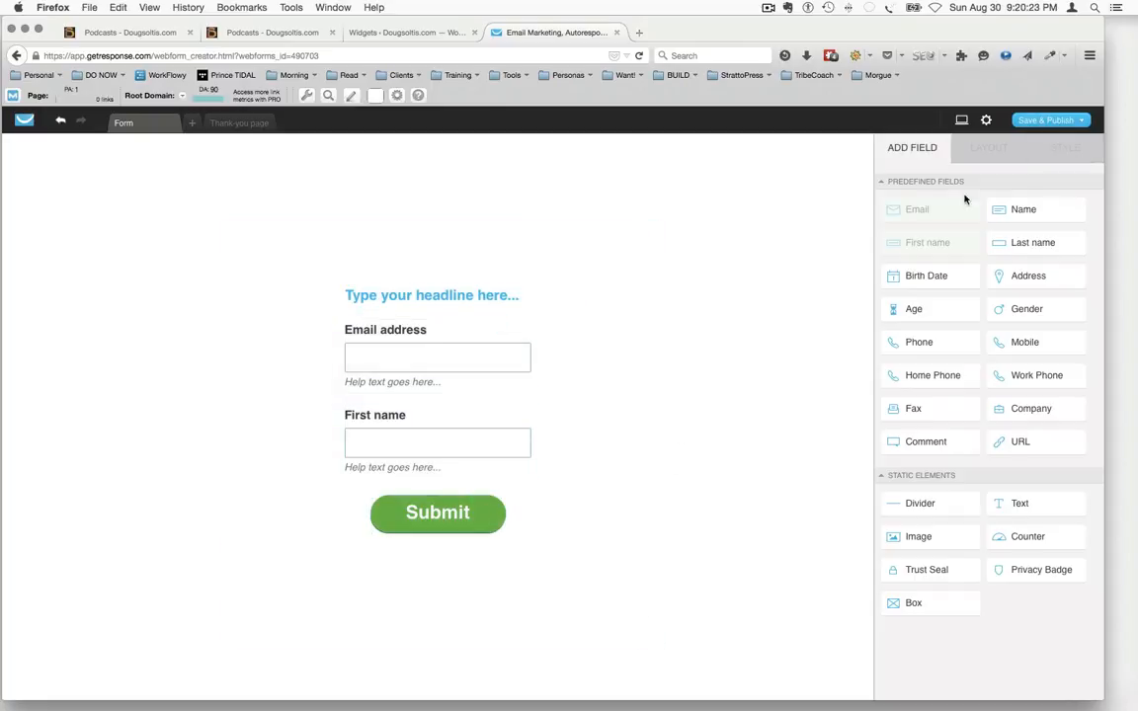
Save and publish the new form, view its installation options and return to the form editor
left_click(1027, 122)
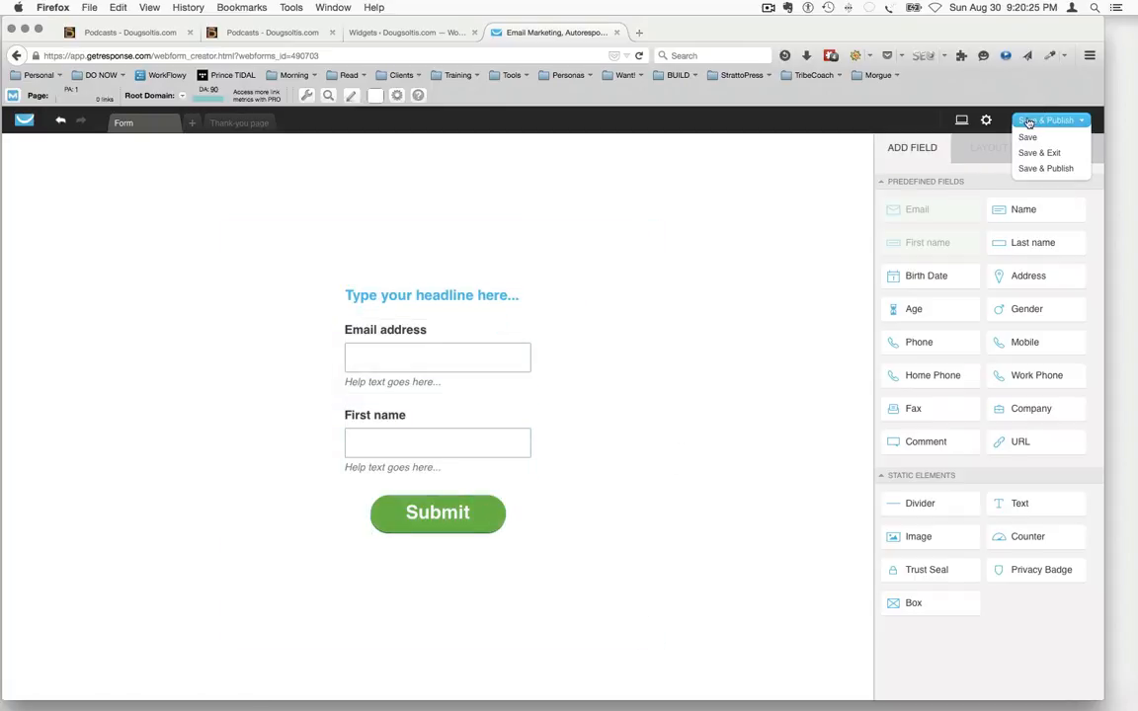
left_click(1045, 168)
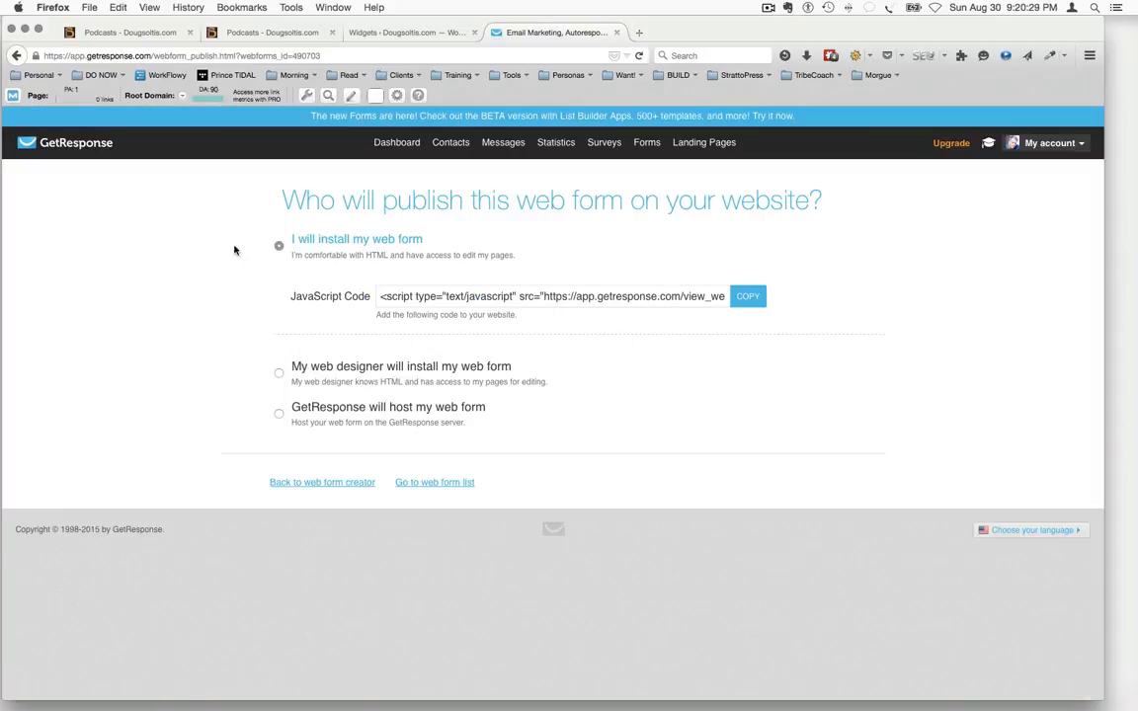
left_click(15, 57)
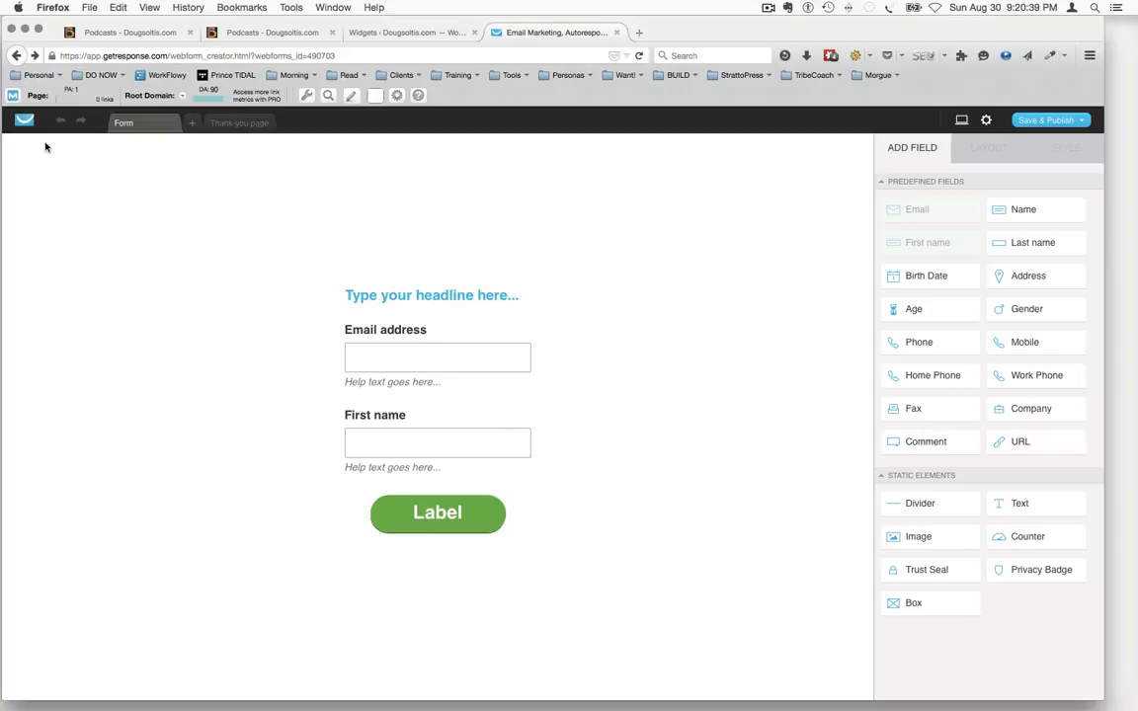
Leave the form editor, go to the non-beta list of existing forms and open Webform - 30.08.2015 for editing
left_click(16, 56)
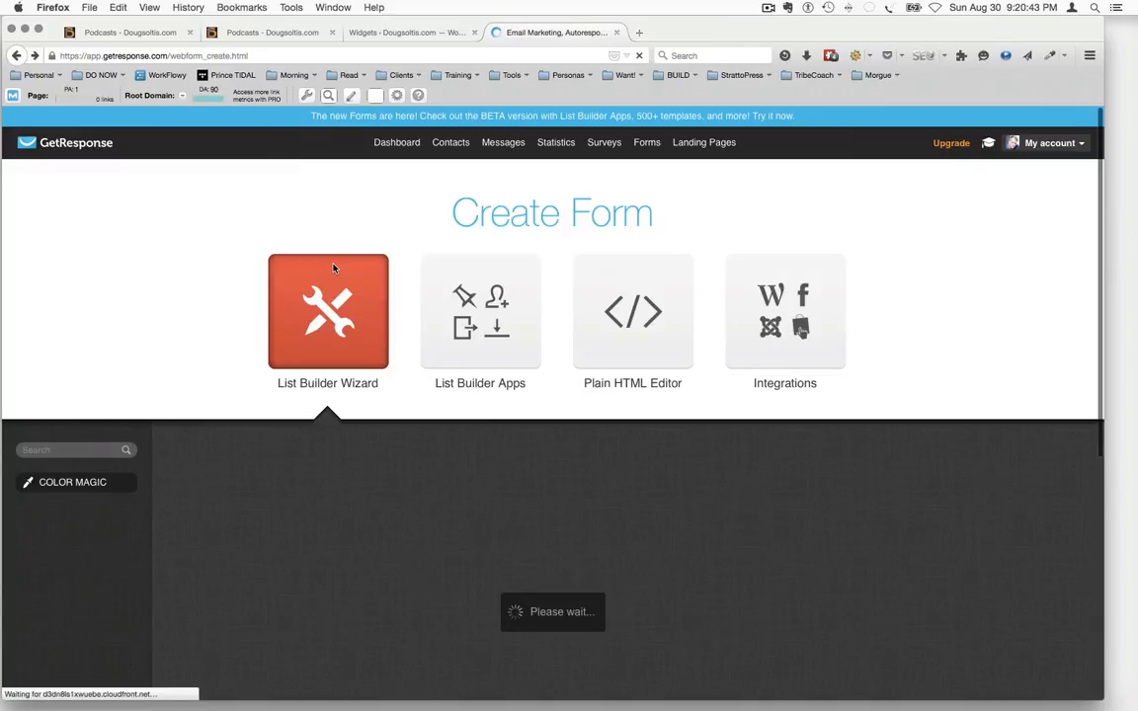
mouse_move(652, 153)
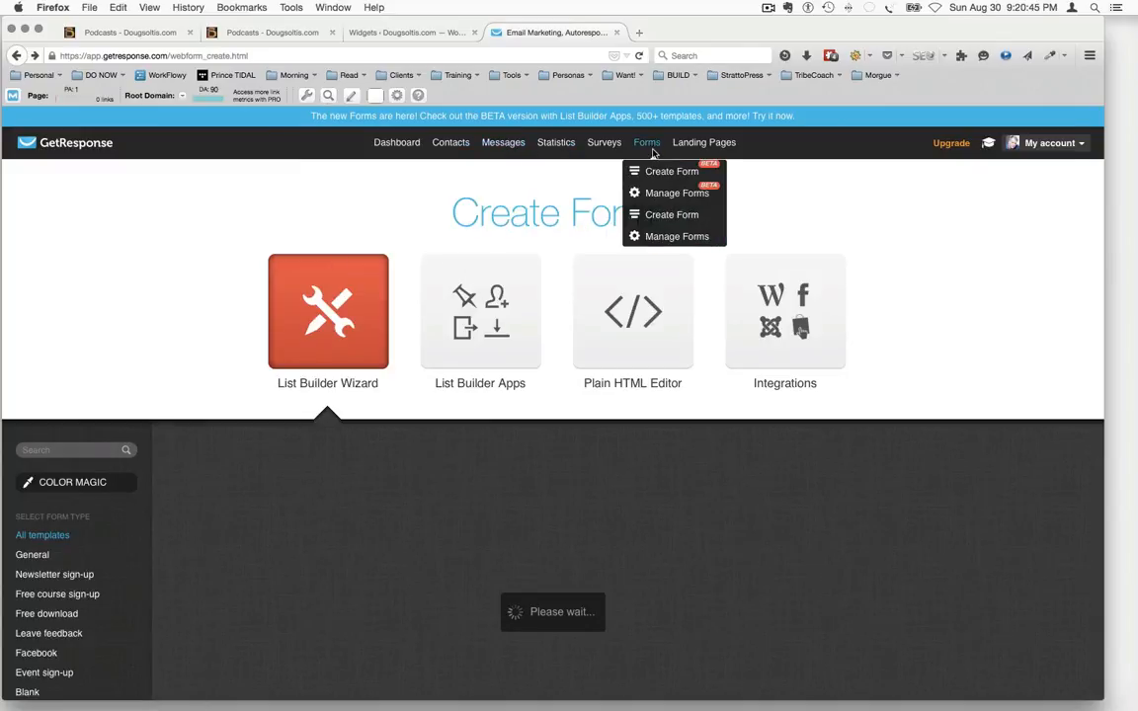
left_click(661, 195)
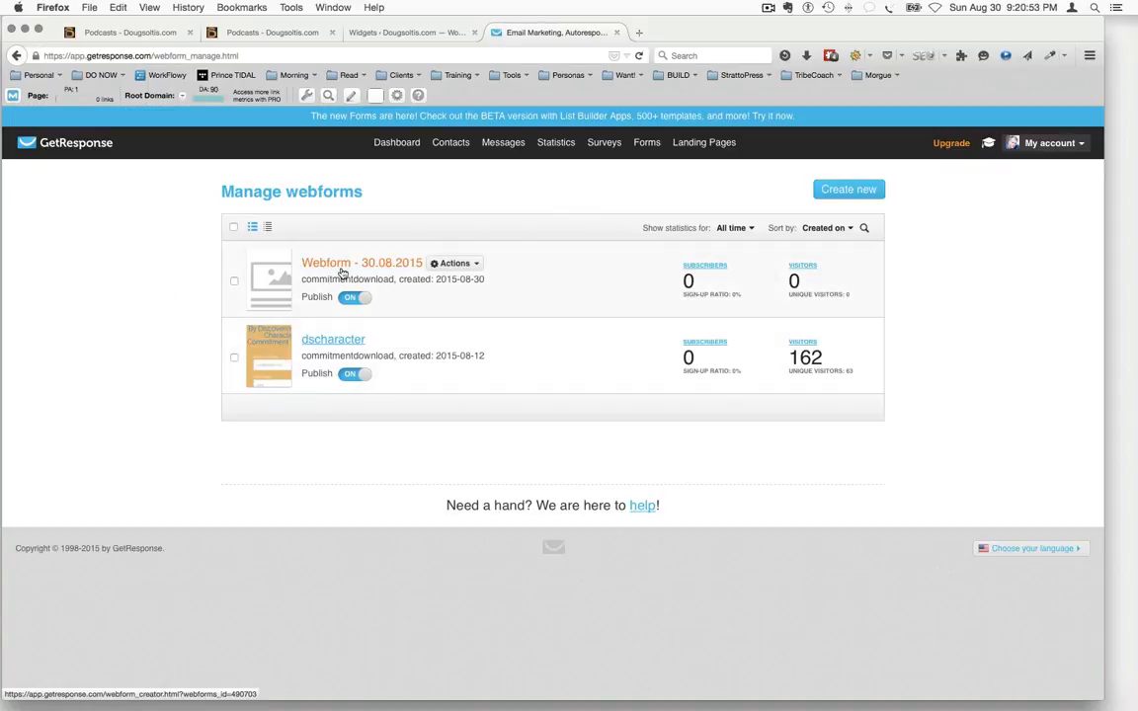
left_click(473, 265)
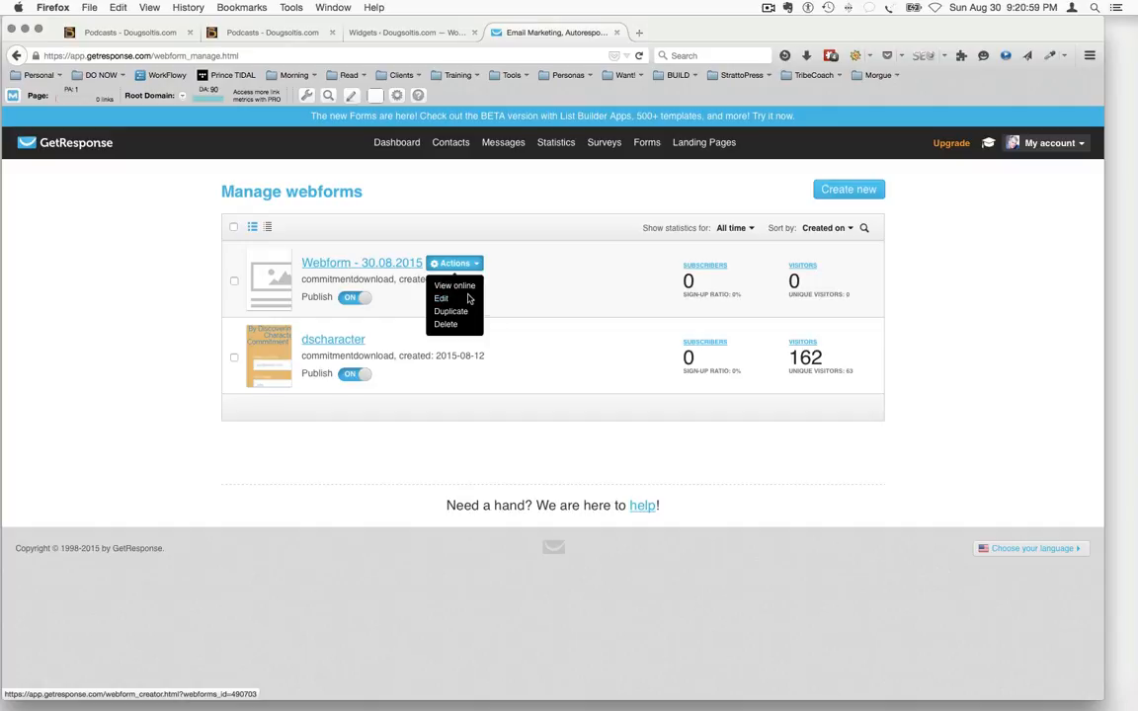
left_click(440, 300)
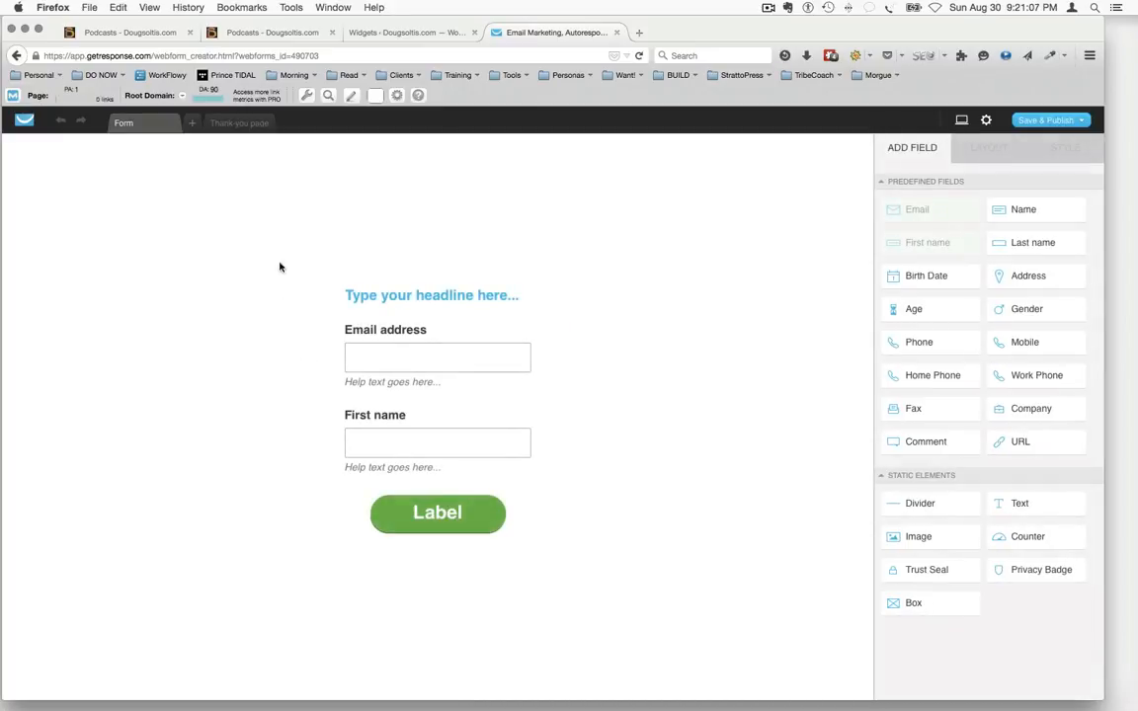
Open the form's settings and rename the form as xxxxxx
left_click(1040, 119)
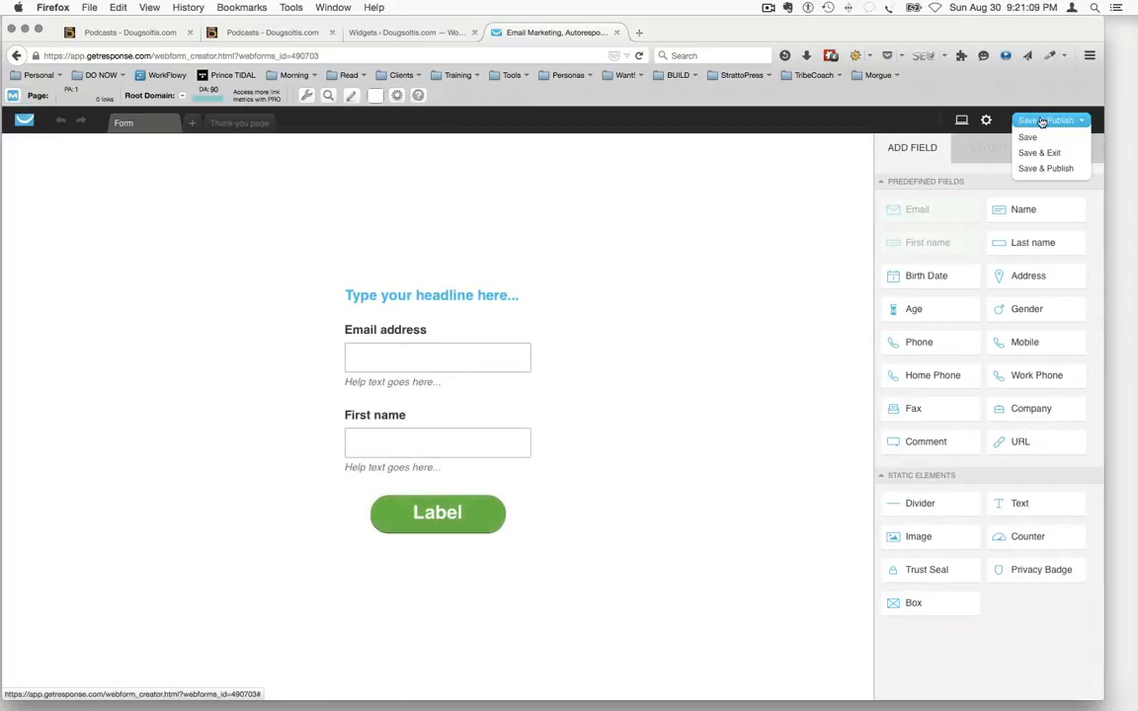
left_click(984, 120)
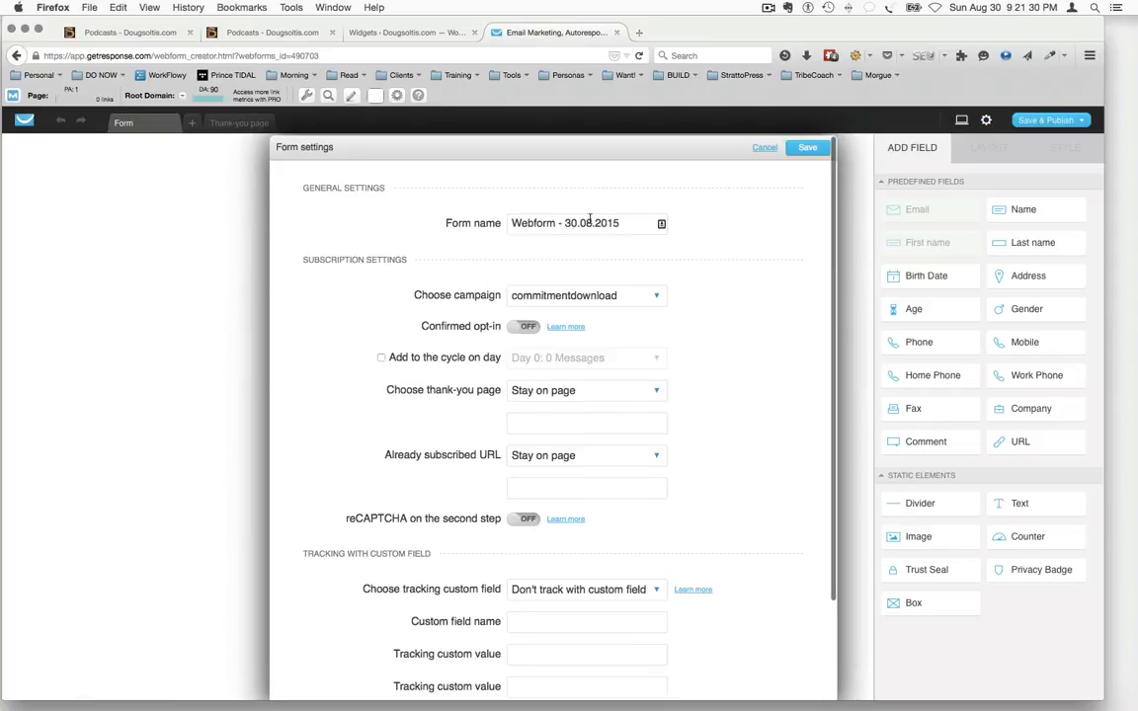
left_click_drag(622, 223, 498, 208)
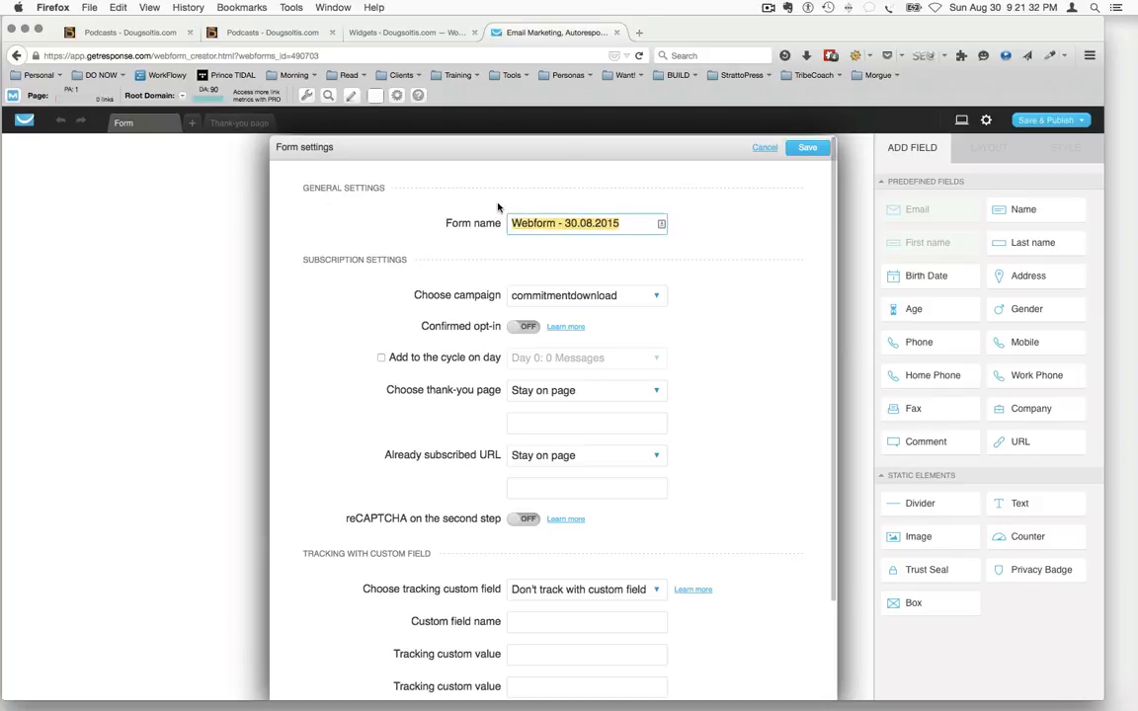
type("xxxxxx")
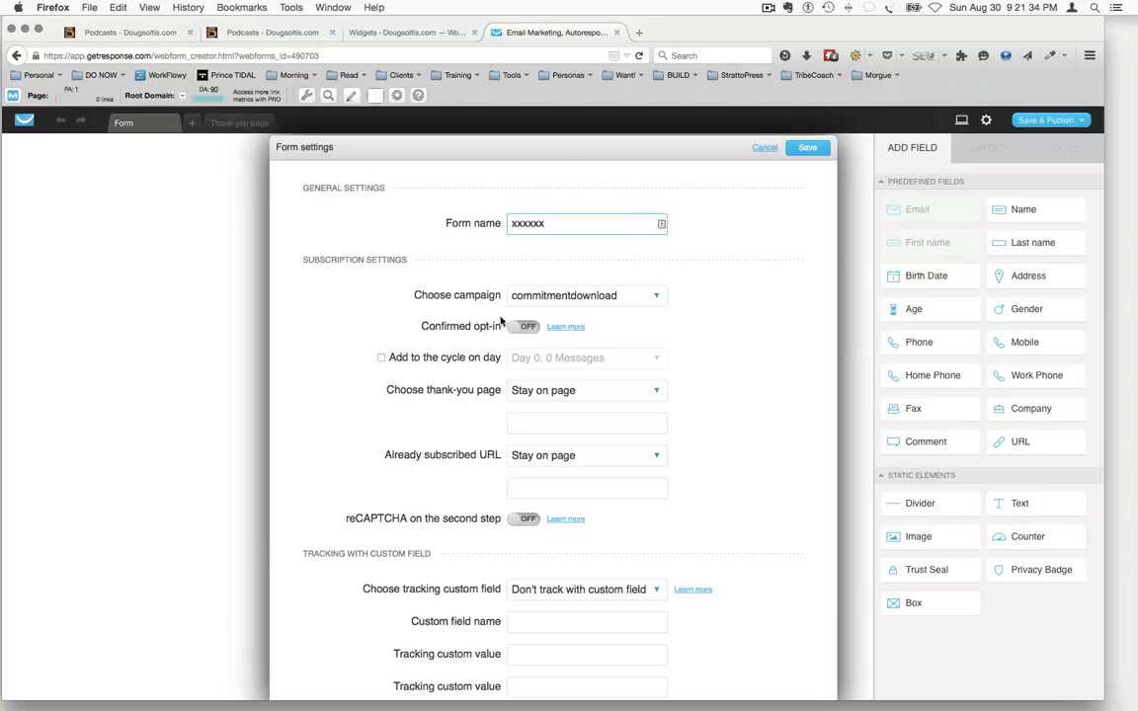
Check the campaign choices, keep commitmentdownload, turn on Confirmed opt-in and save the form settings
left_click(618, 297)
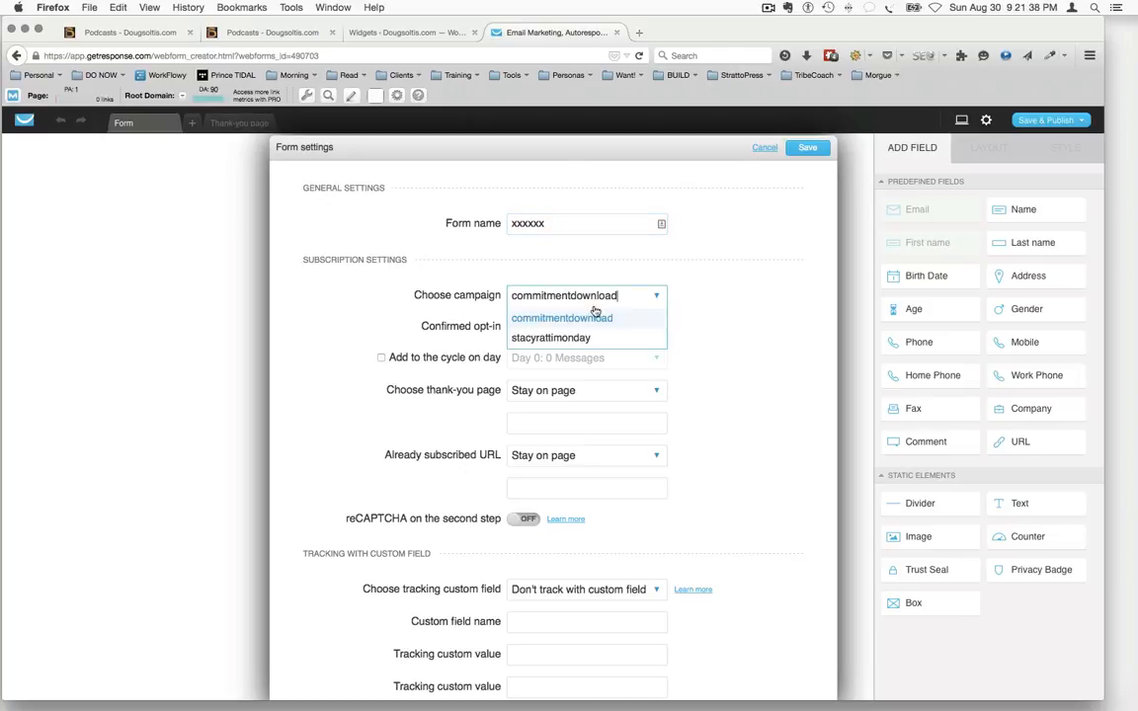
left_click(731, 322)
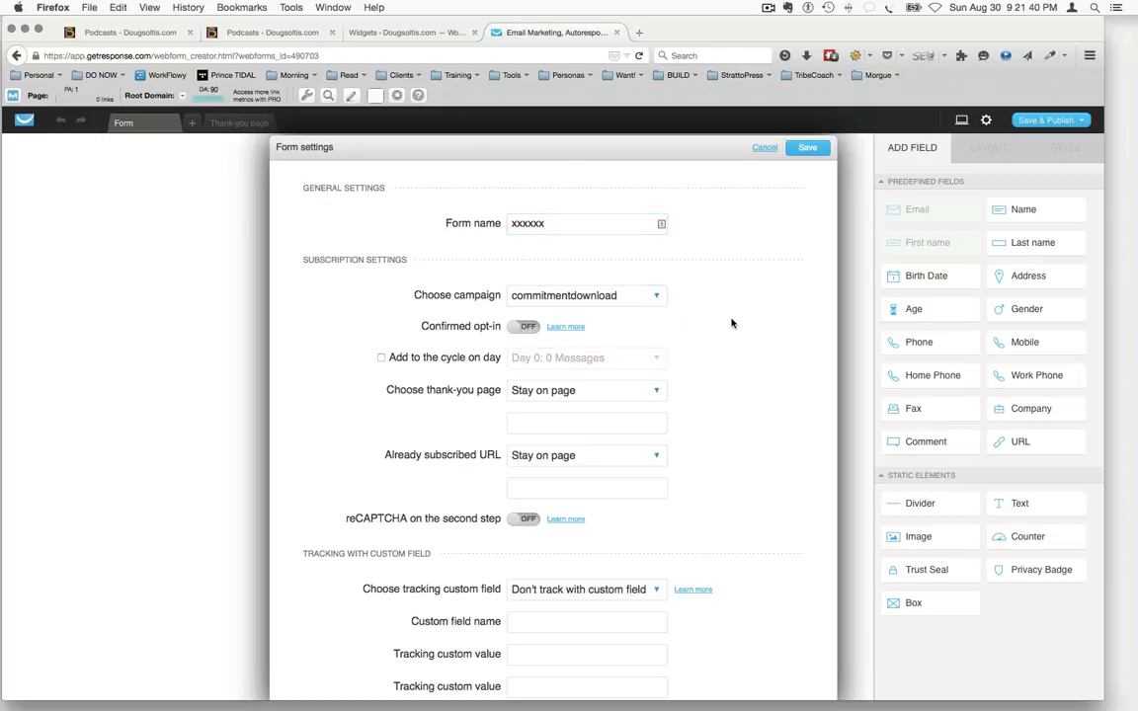
left_click(518, 329)
scroll(430, 526, "down", 5)
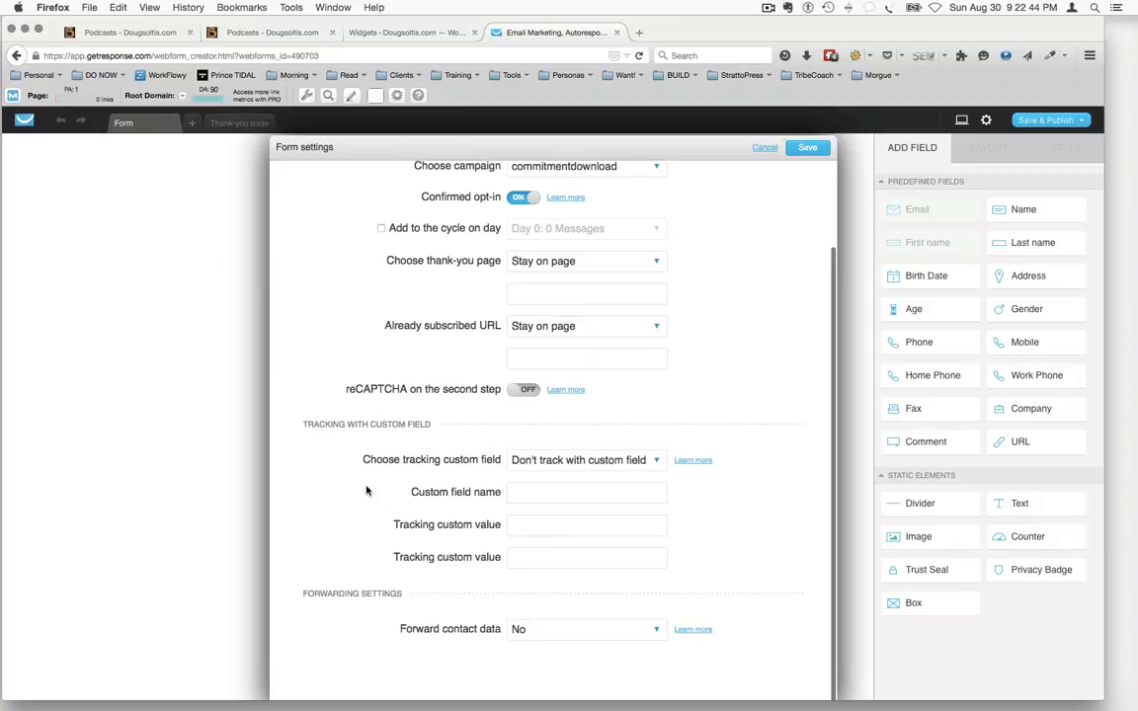
scroll(376, 413, "up", 5)
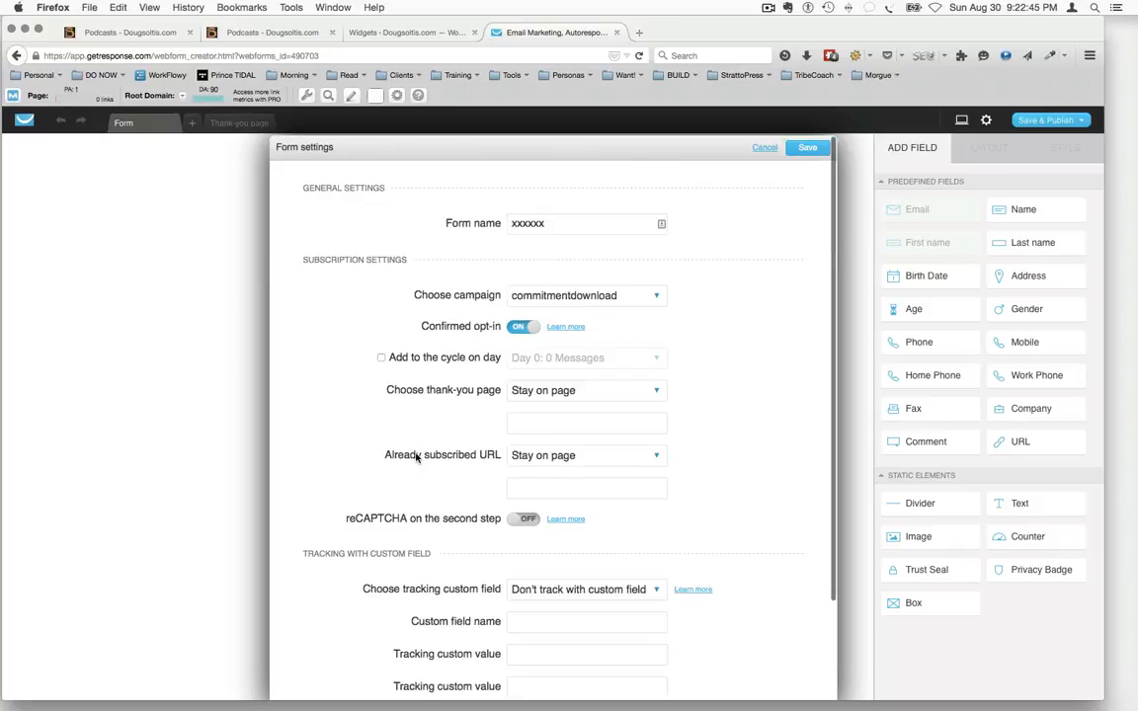
left_click(808, 147)
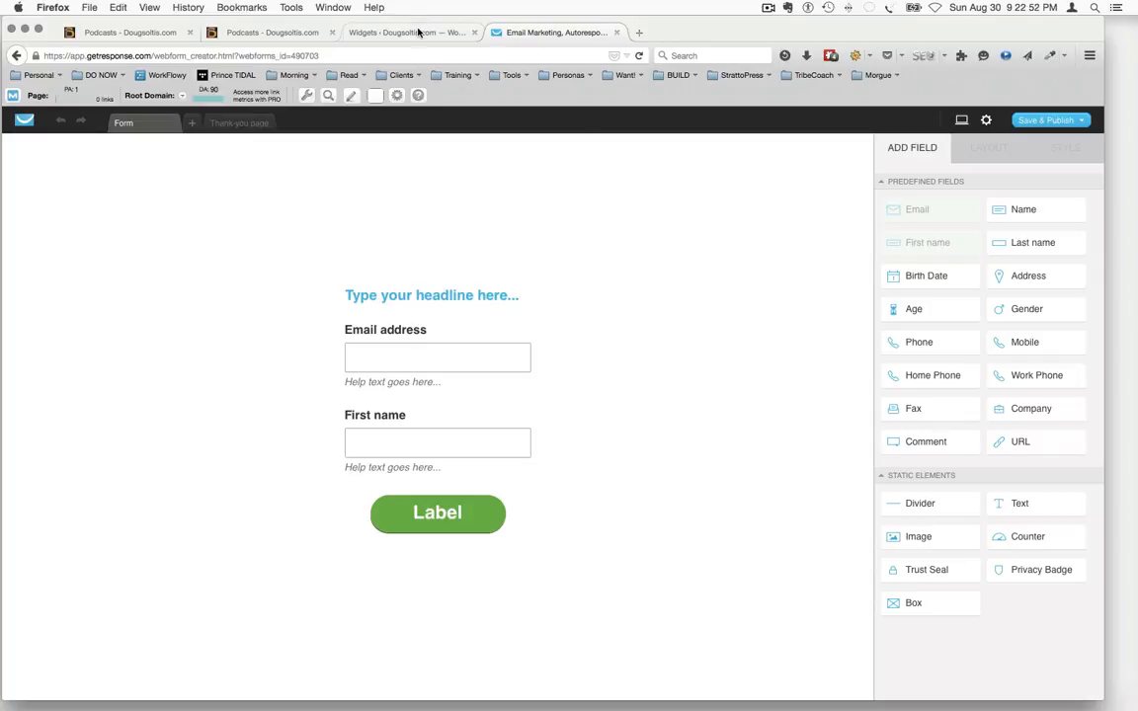
Save and publish the form to get its JavaScript code, and save the Text widget in the WordPress sidebar
left_click(1045, 116)
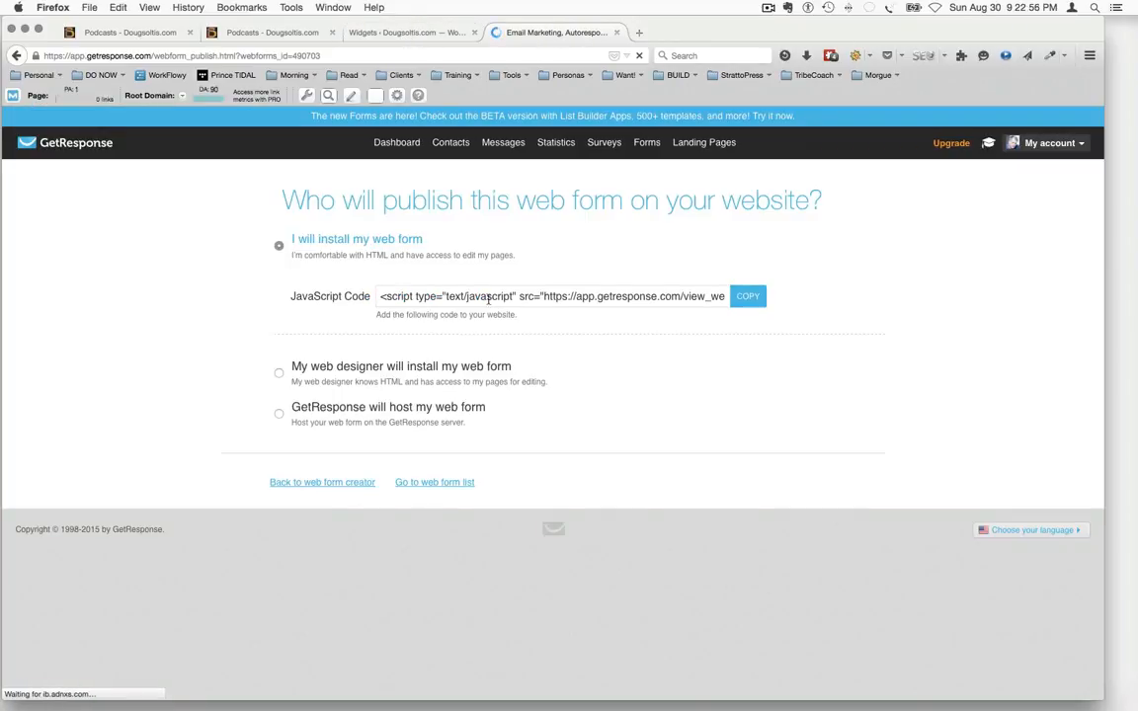
left_click(386, 31)
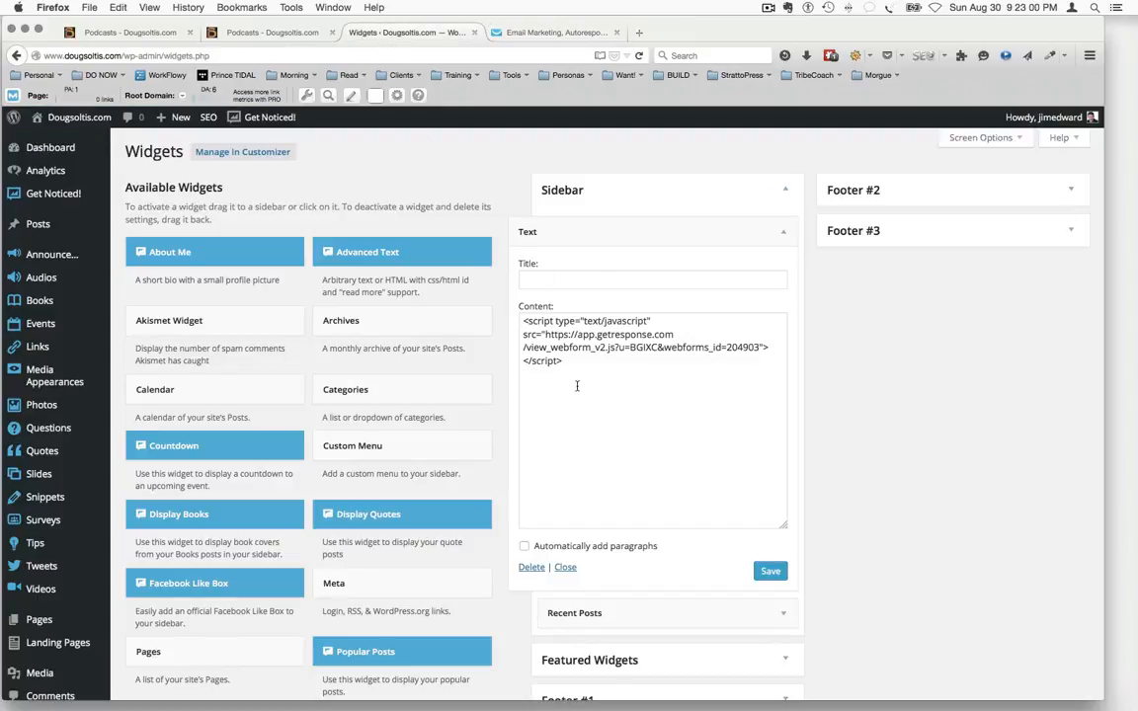
left_click(768, 573)
View the sidebar sign-up form on the site's Podcasts page and return to GetResponse
left_click(292, 30)
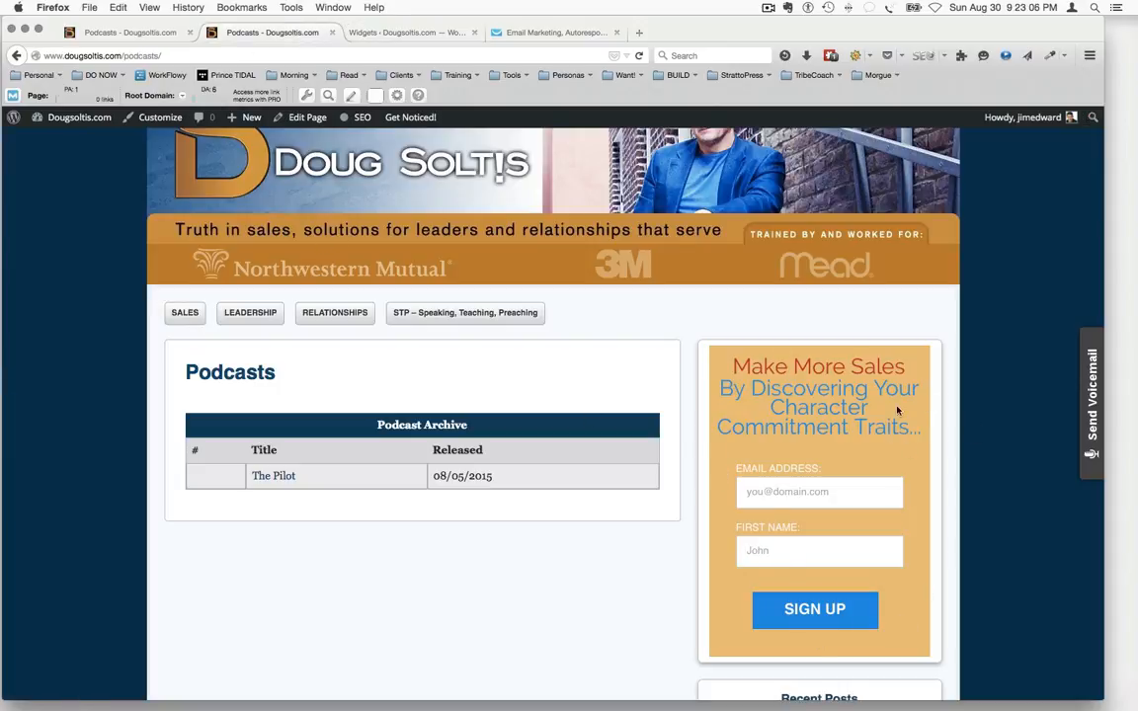
left_click(530, 34)
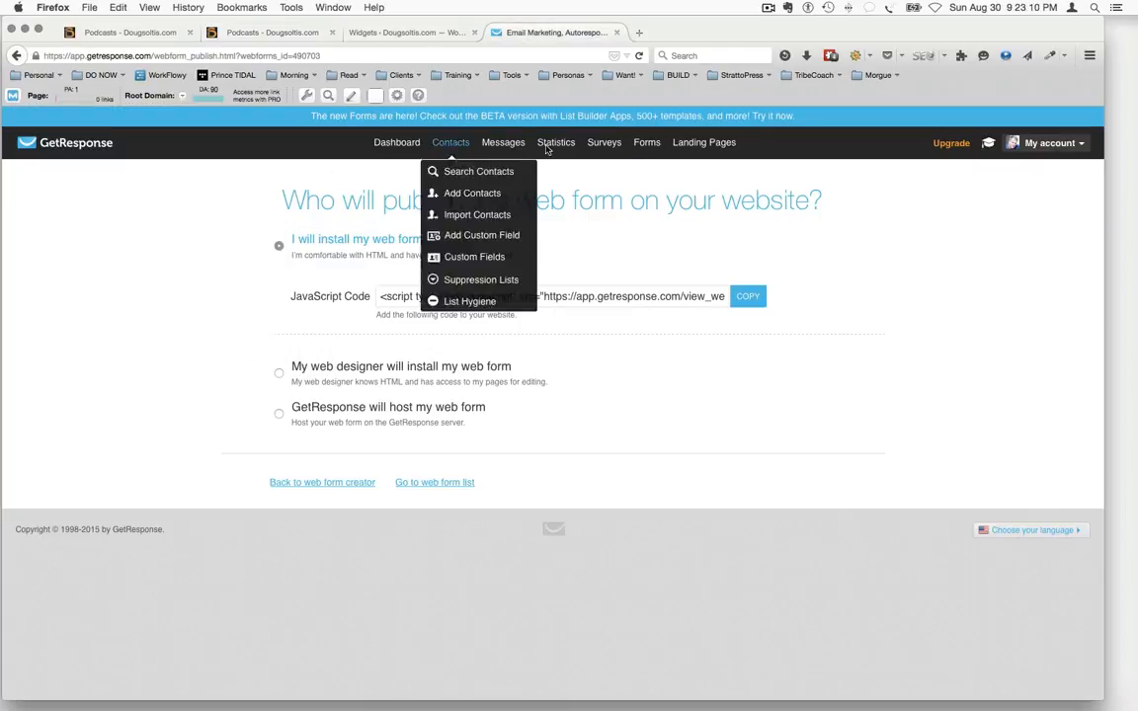
mouse_move(639, 150)
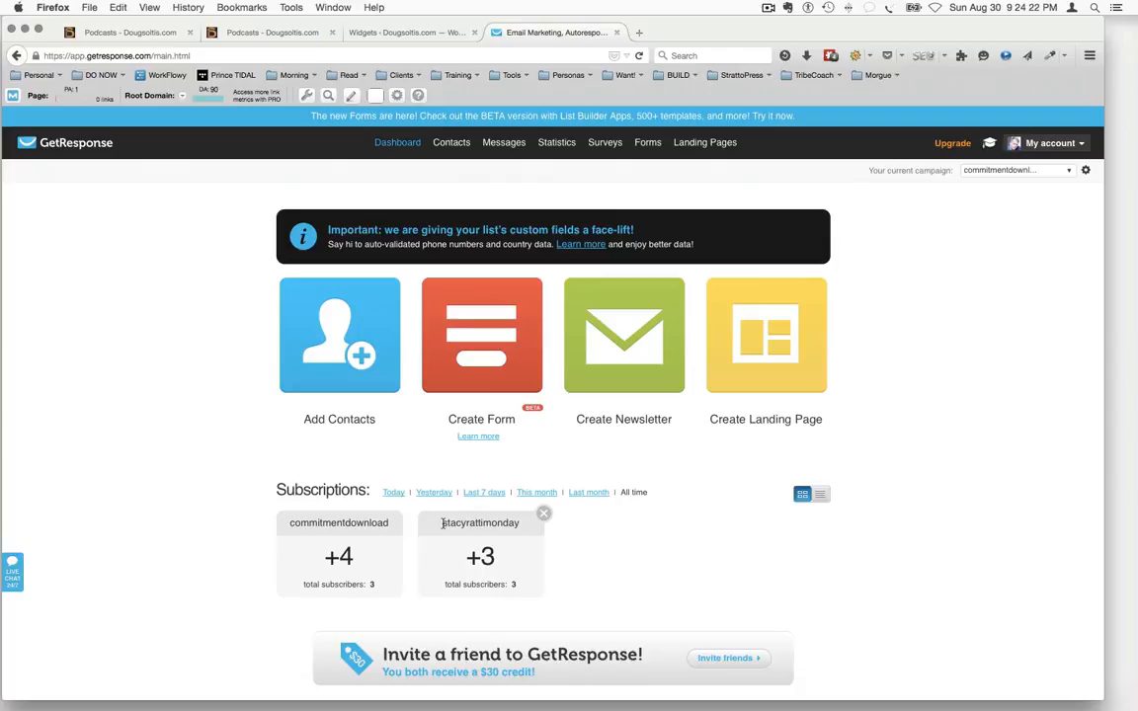
Examine the campaigns' subscriptions on the GetResponse dashboard for Today and for All time
left_click_drag(441, 523, 511, 523)
left_click(627, 563)
left_click(394, 494)
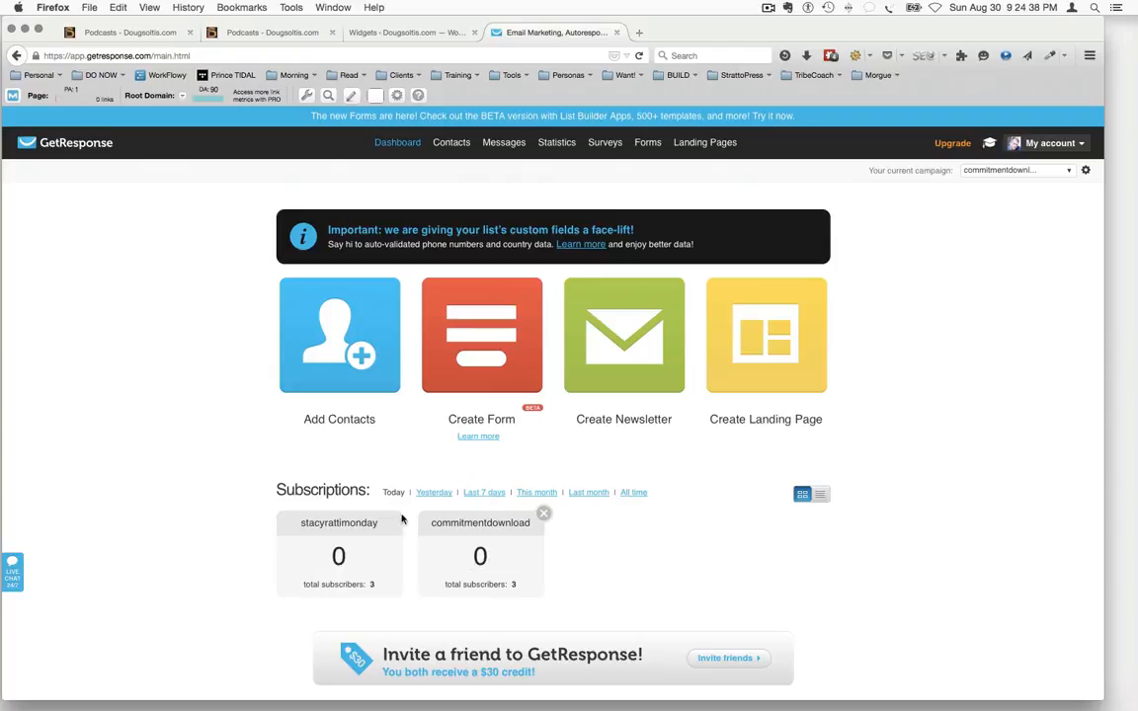
left_click(632, 494)
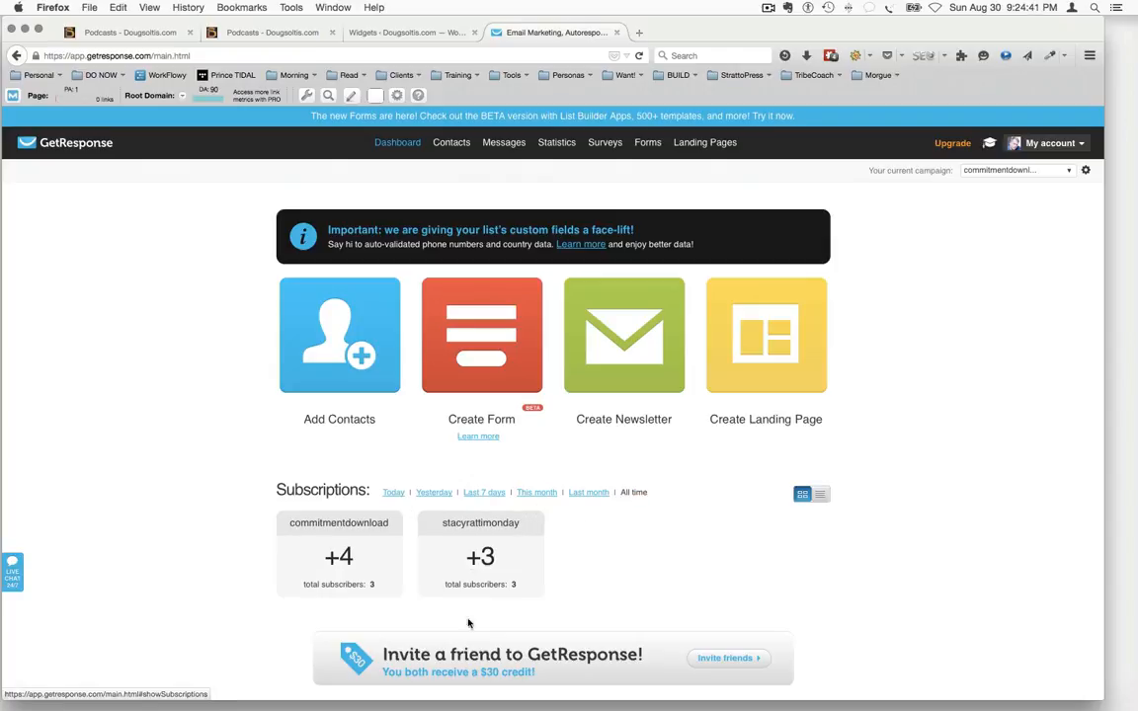
Review the sign-up form on both open Podcasts pages, the WordPress Widgets page and the GetResponse dashboard, ending on the first Podcasts page
left_click(260, 34)
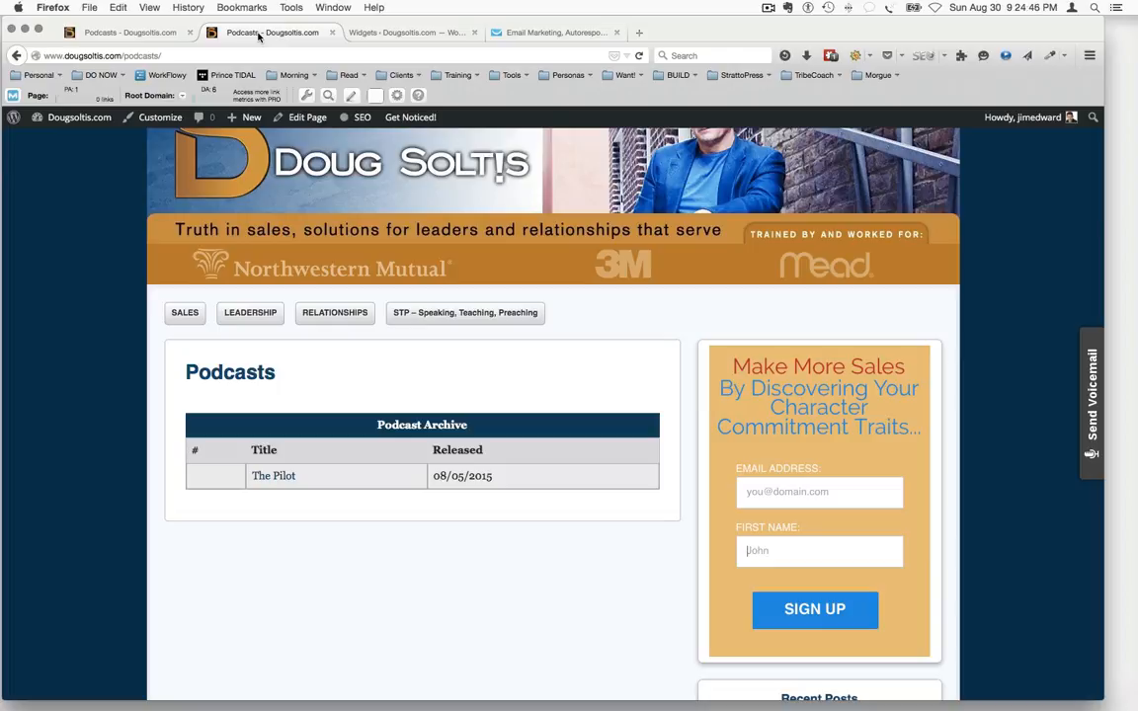
left_click(780, 555)
left_click(148, 37)
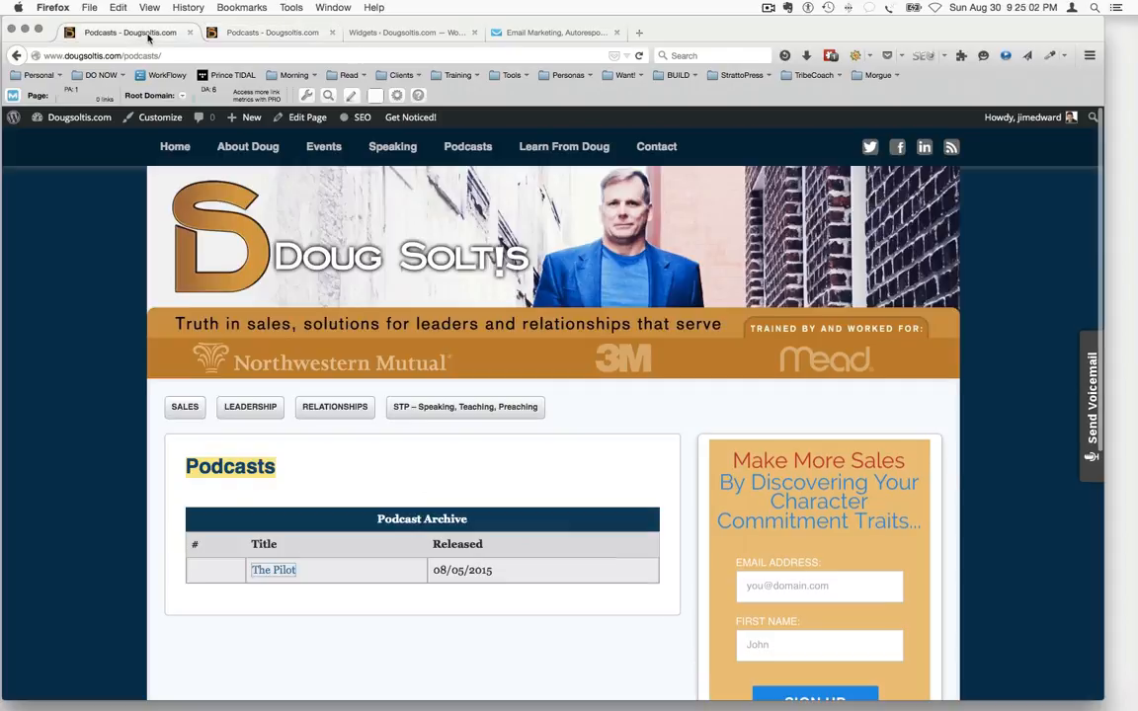
left_click(387, 35)
left_click(518, 34)
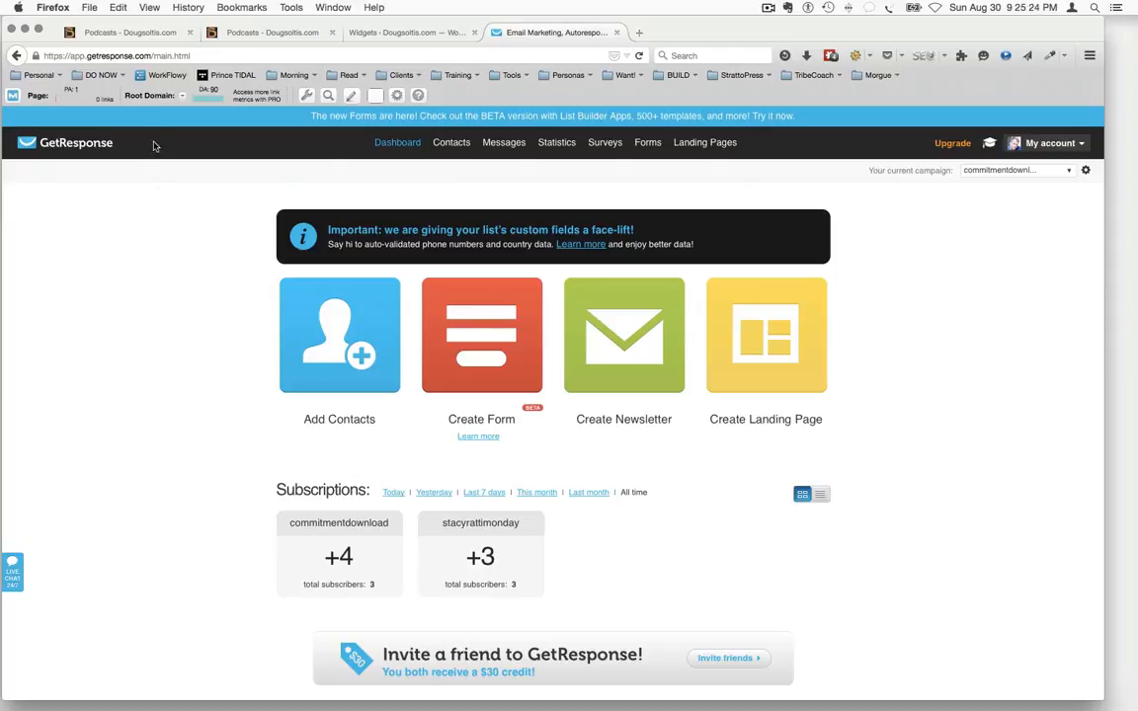
left_click(106, 34)
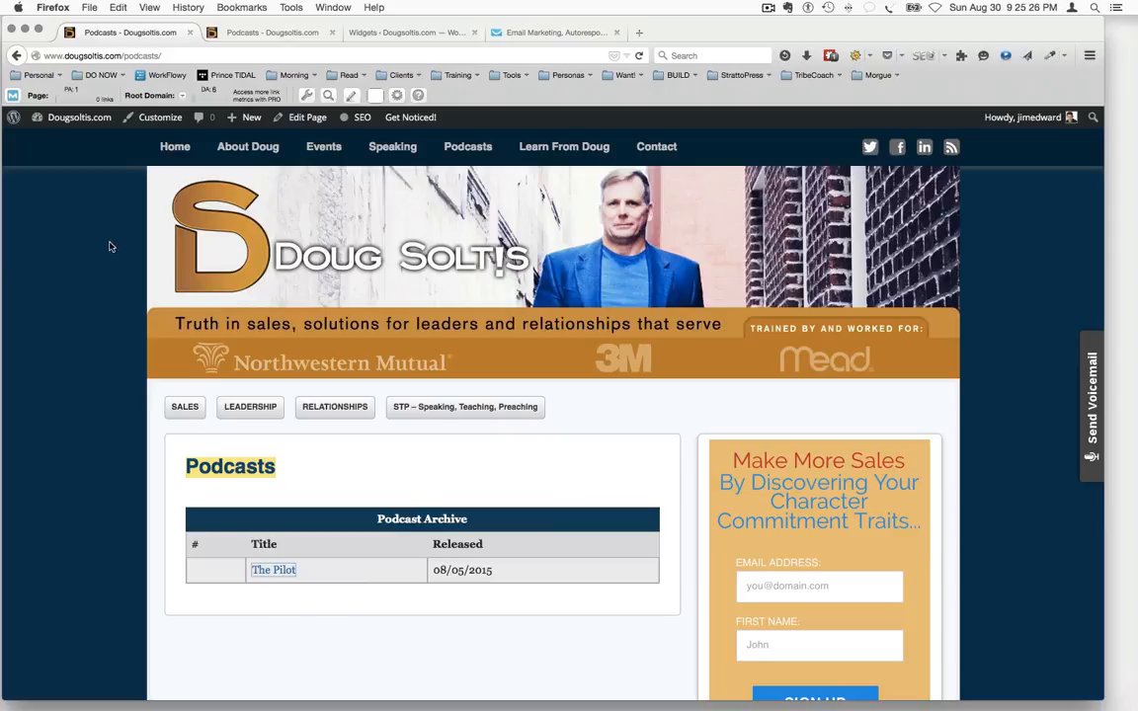